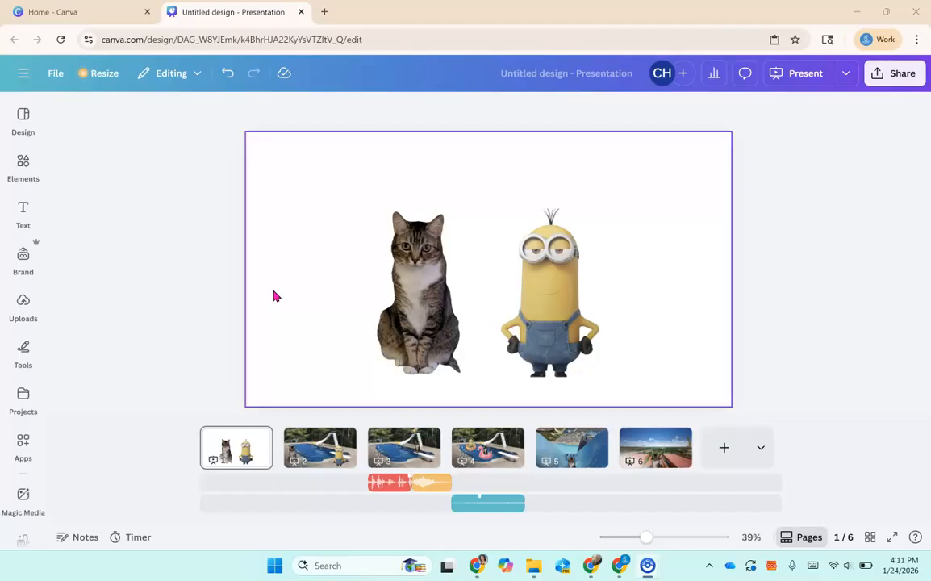
# Add a Heading text box to the first slide from the text presets.
pyautogui.click(160, 173)
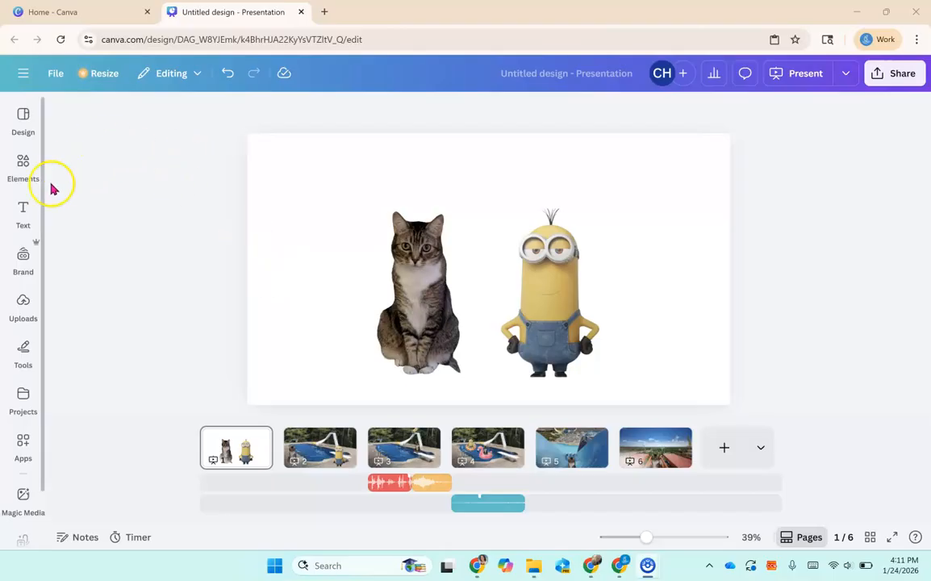
pyautogui.click(22, 216)
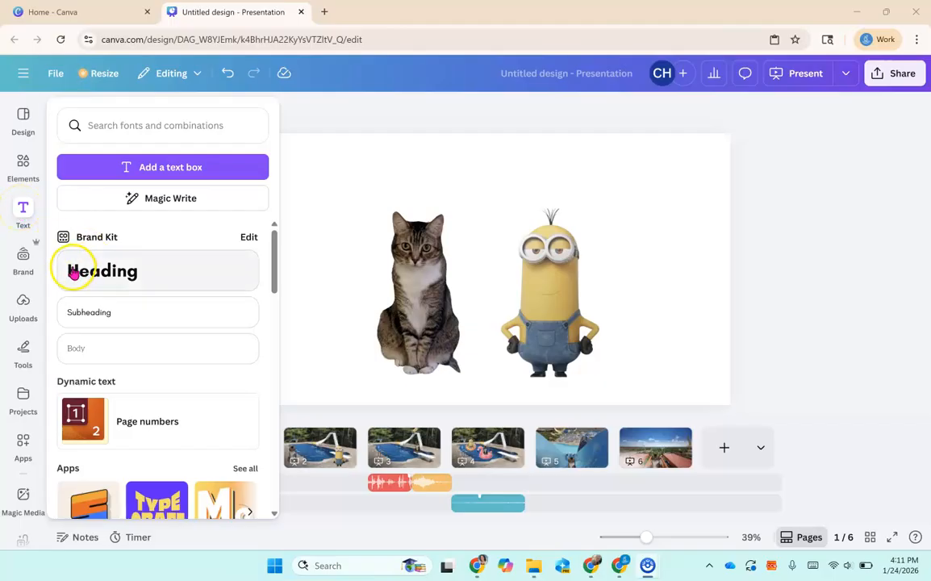
pyautogui.click(117, 283)
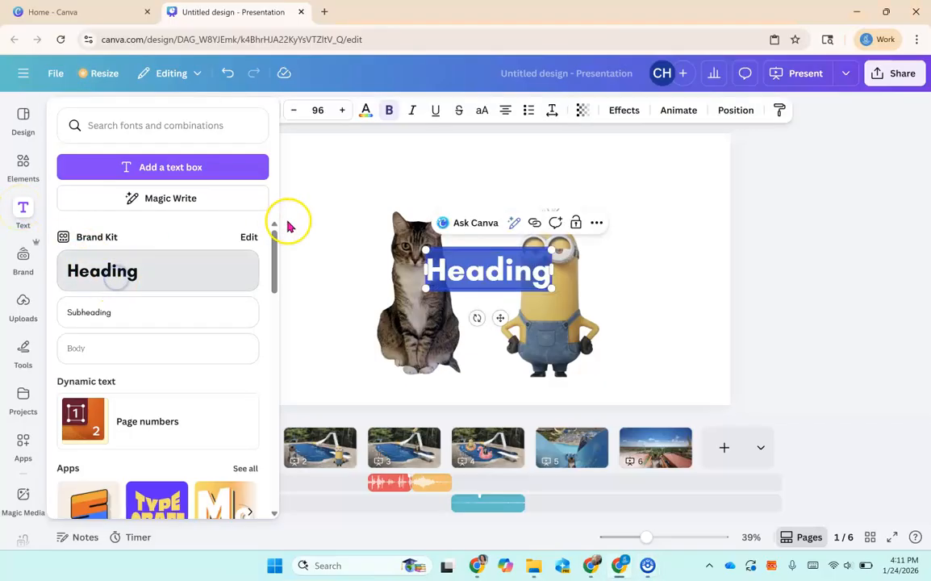
# Move the heading text box to the top center of the slide, above the cat and minion.
pyautogui.doubleClick(460, 257)
pyautogui.click(24, 211)
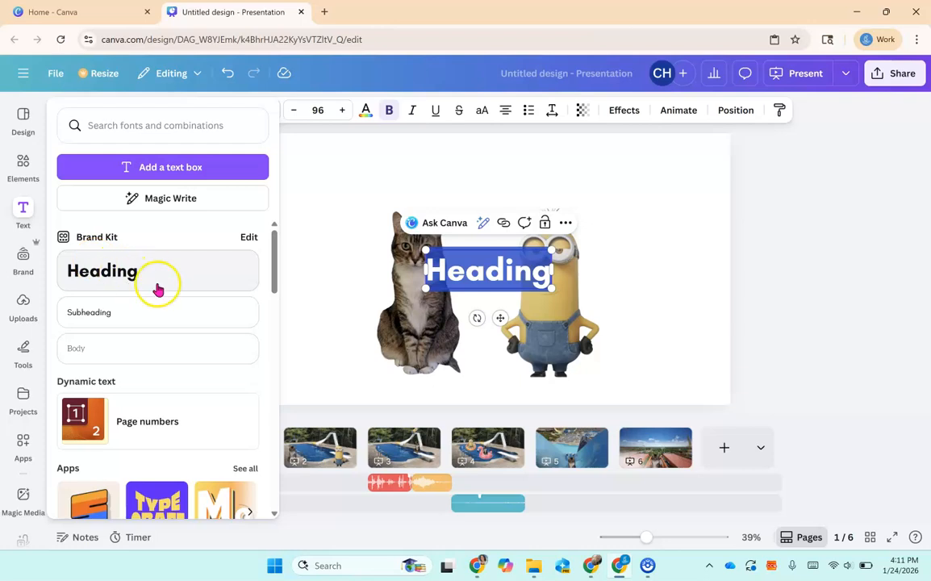
pyautogui.click(283, 279)
pyautogui.moveTo(502, 318); pyautogui.dragTo(489, 213)
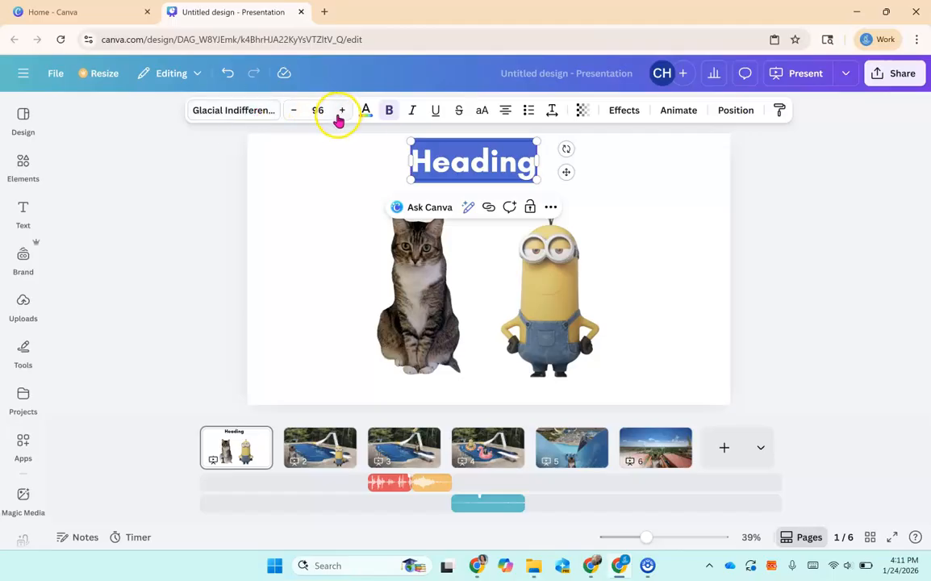
# Widen the heading text box by stretching both side handles nearly to the slide edges.
pyautogui.click(256, 116)
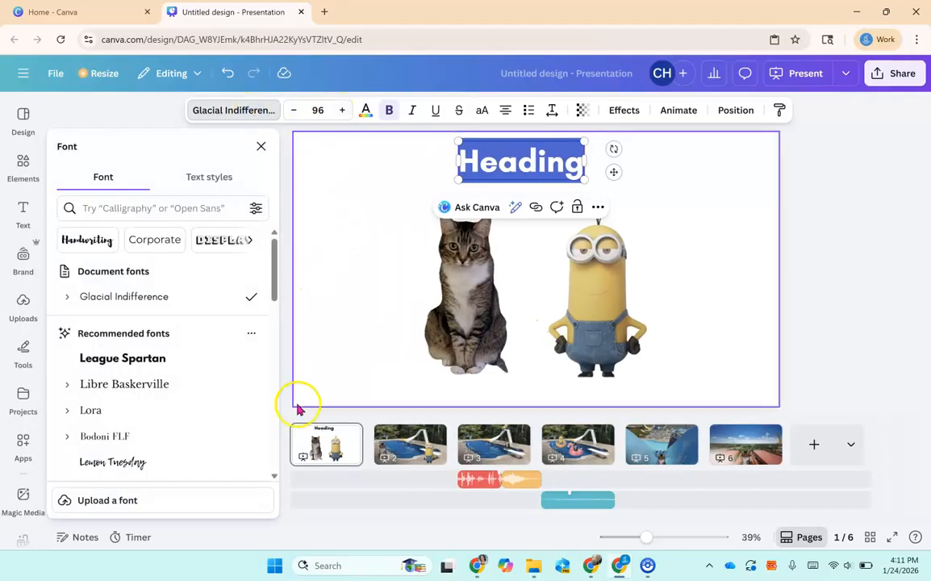
pyautogui.click(324, 272)
pyautogui.click(464, 158)
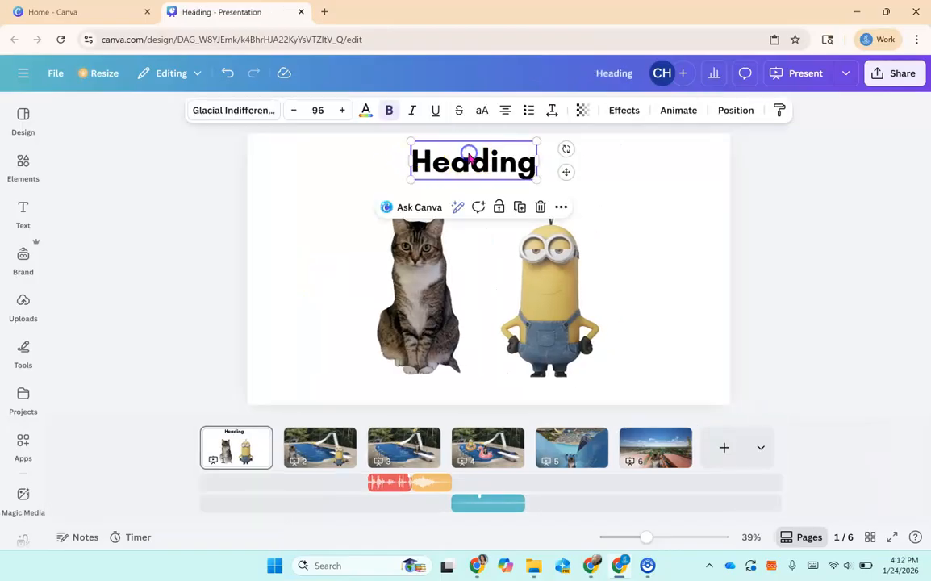
pyautogui.moveTo(405, 160); pyautogui.dragTo(297, 160)
pyautogui.moveTo(537, 162); pyautogui.dragTo(611, 160)
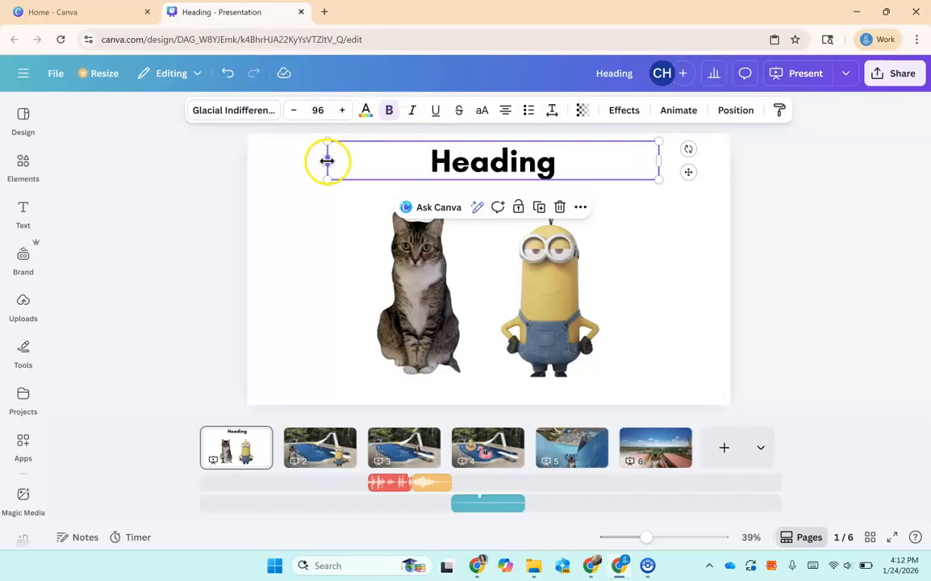
pyautogui.moveTo(324, 161); pyautogui.dragTo(316, 160)
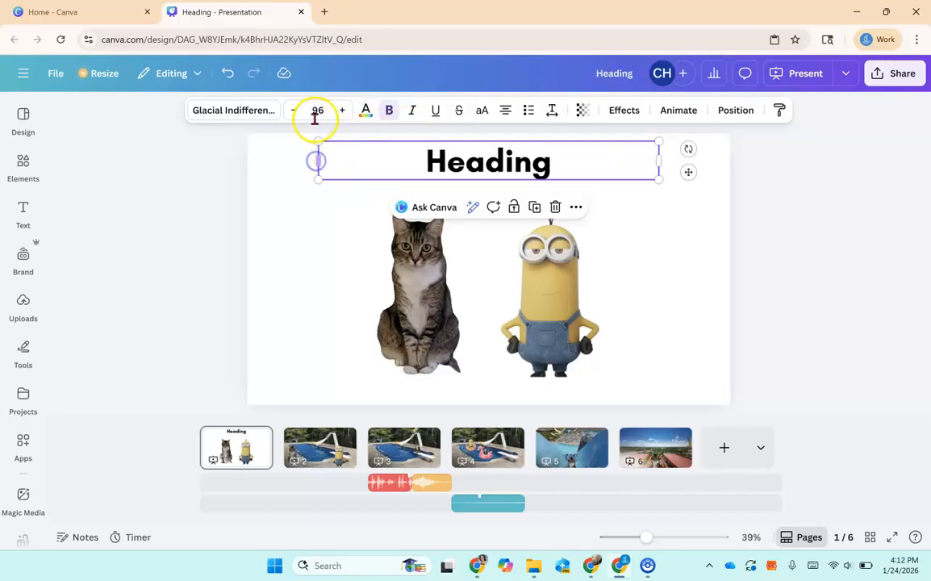
# Set the heading's font size to 64.
pyautogui.click(318, 110)
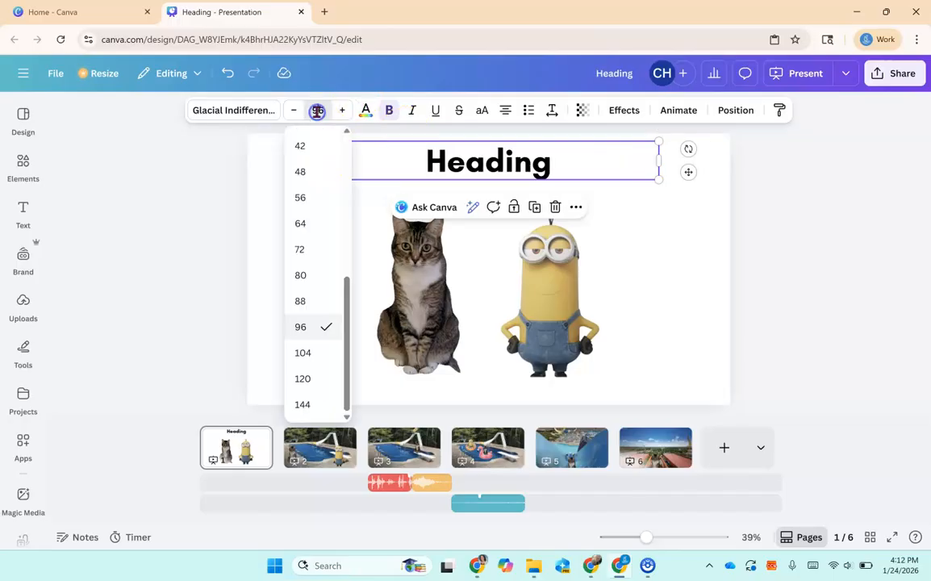
pyautogui.click(301, 222)
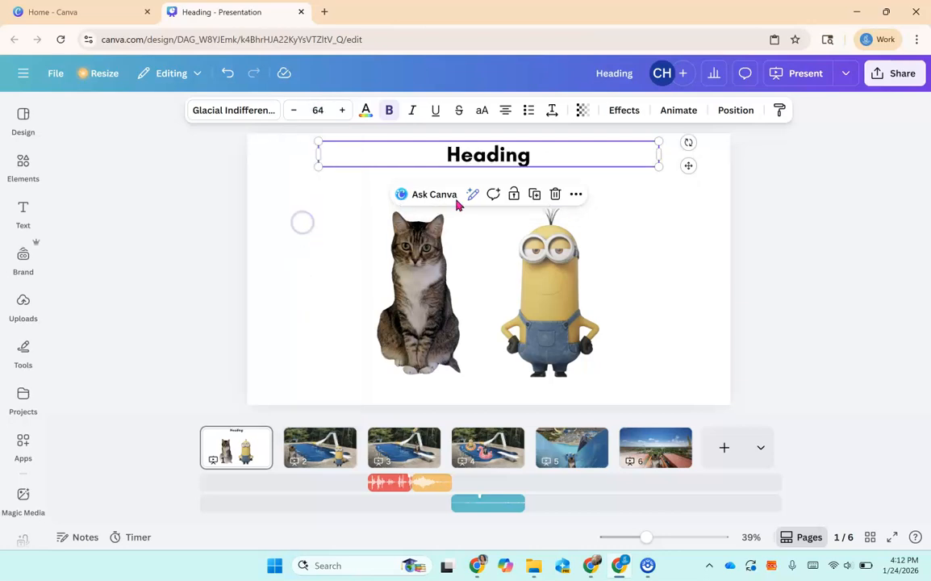
pyautogui.doubleClick(538, 154)
pyautogui.click(325, 242)
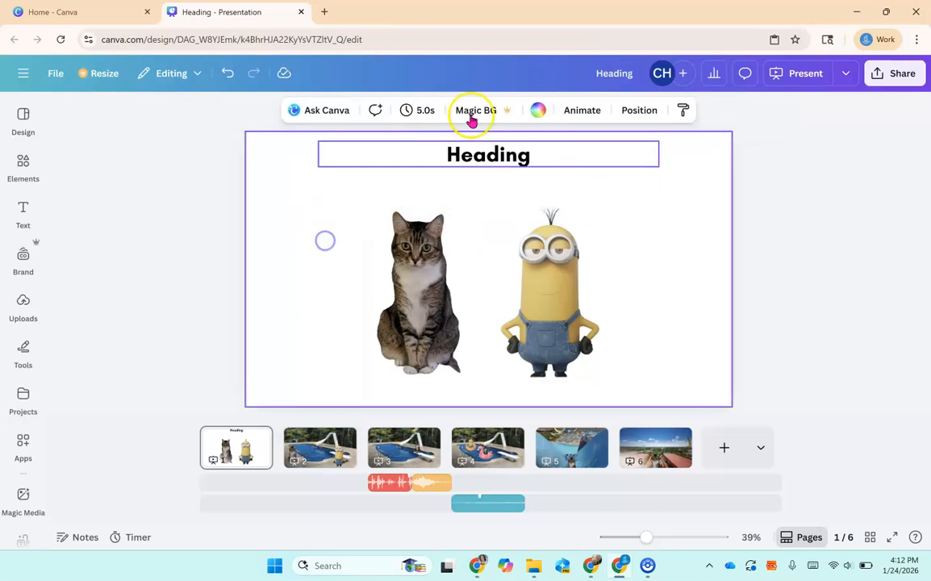
# Replace the heading text with "Minion and Cat Fun".
pyautogui.click(478, 156)
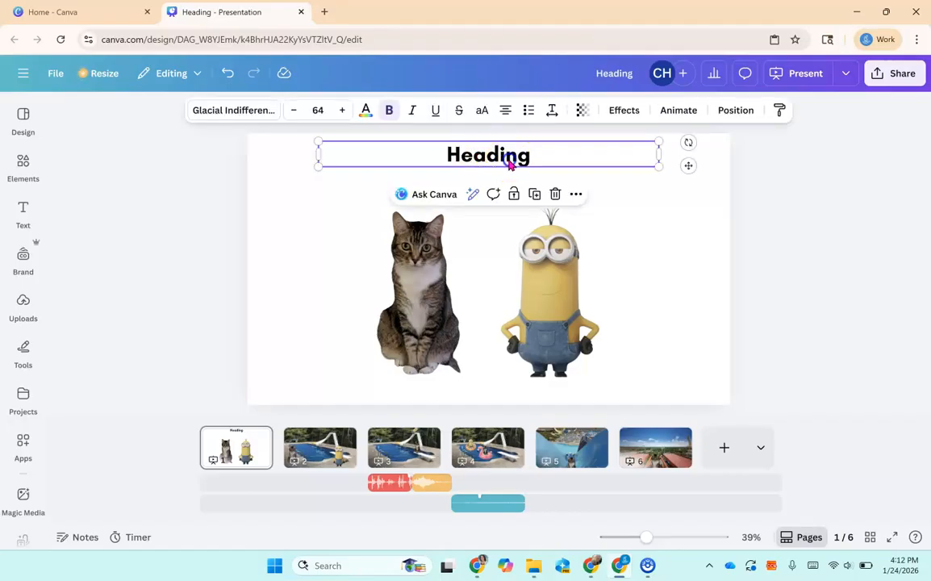
pyautogui.doubleClick(584, 150)
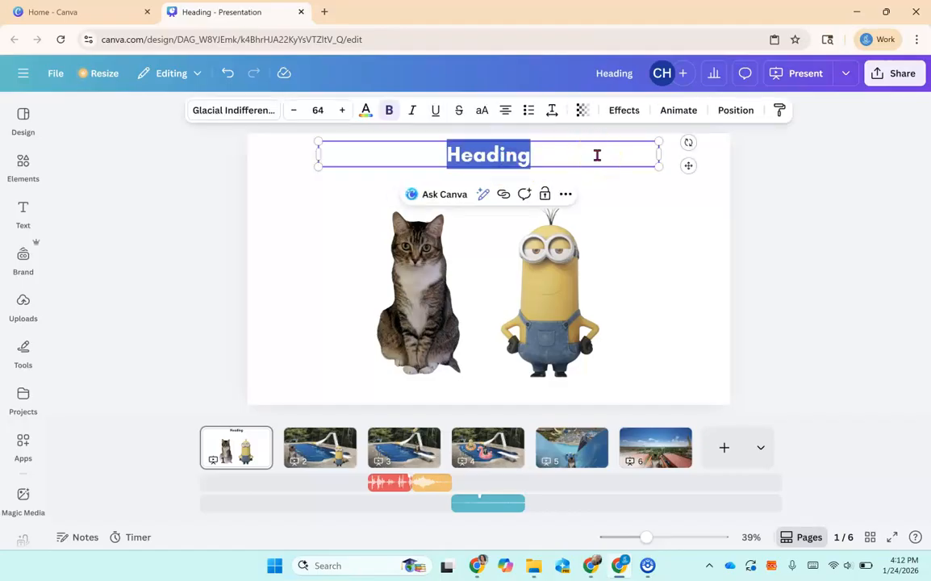
pyautogui.write('Minion and Ca')
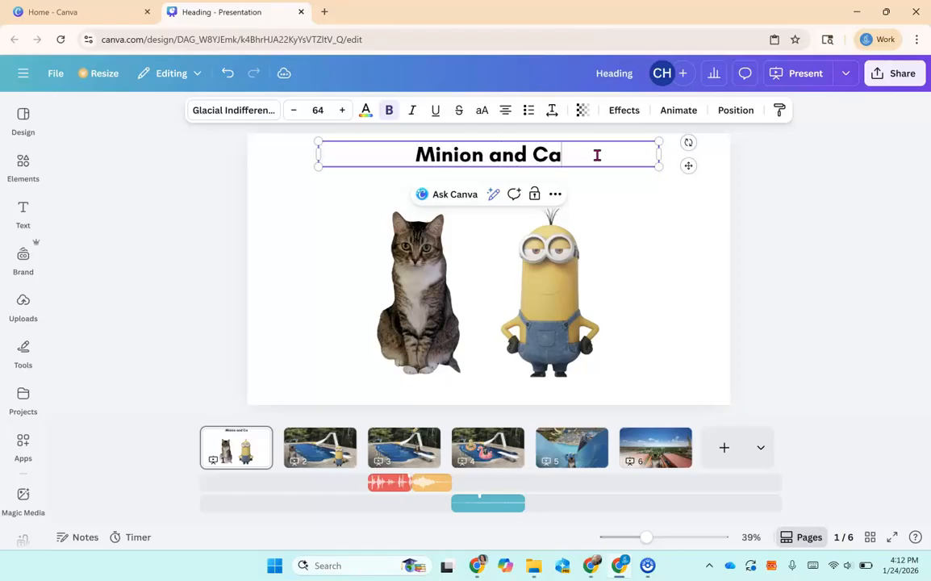
pyautogui.write('t Fun')
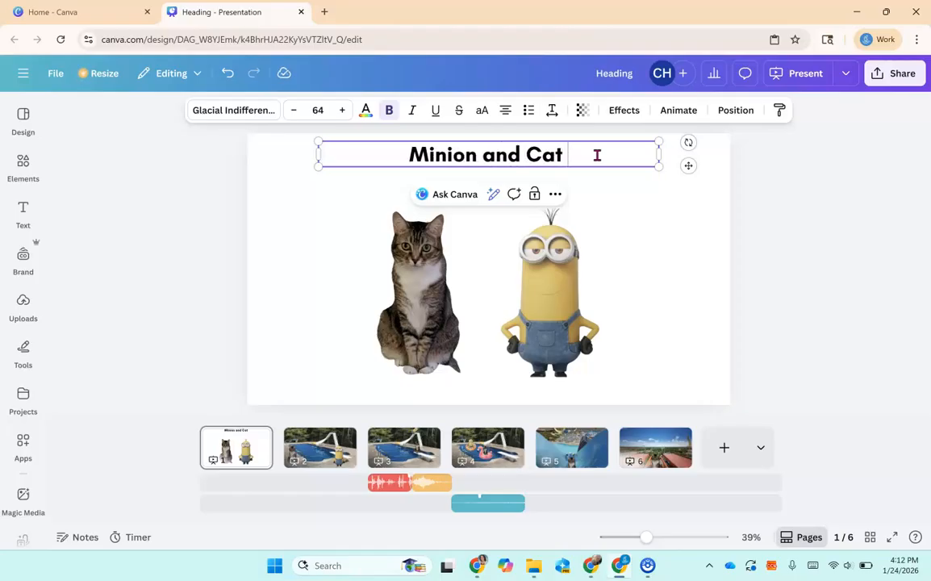
pyautogui.click(640, 297)
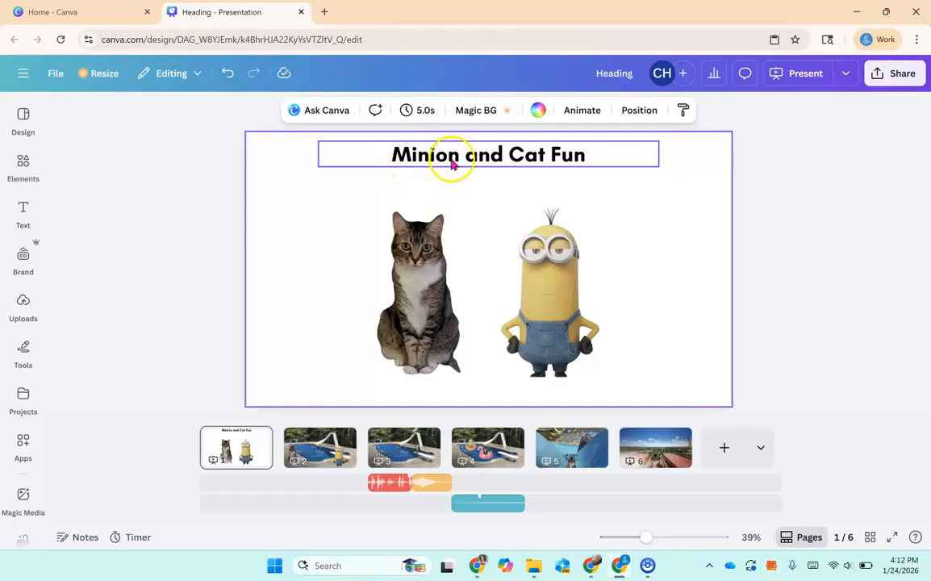
# Apply the Background text effect to the heading.
pyautogui.click(452, 164)
pyautogui.click(374, 168)
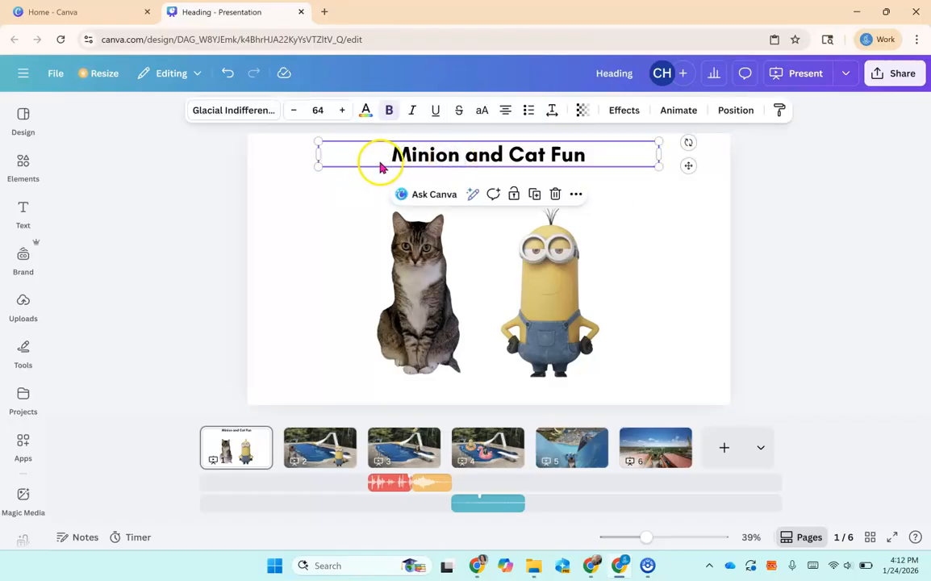
pyautogui.click(629, 114)
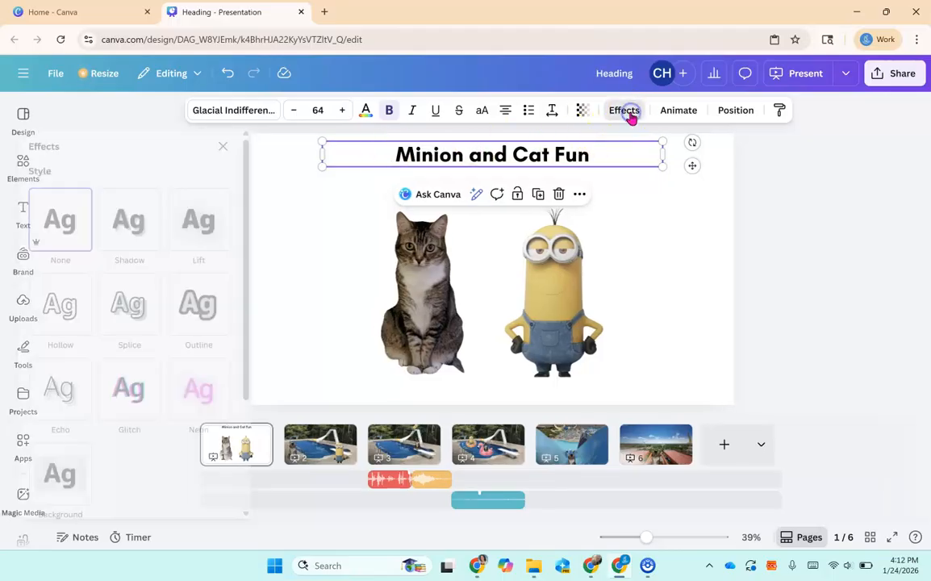
pyautogui.scroll(-2, 156, 337)
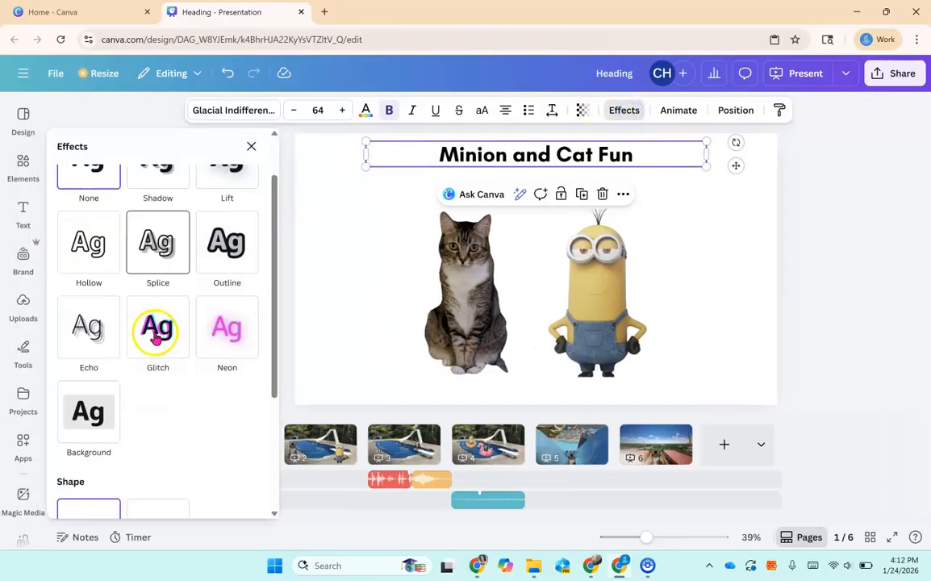
pyautogui.click(86, 384)
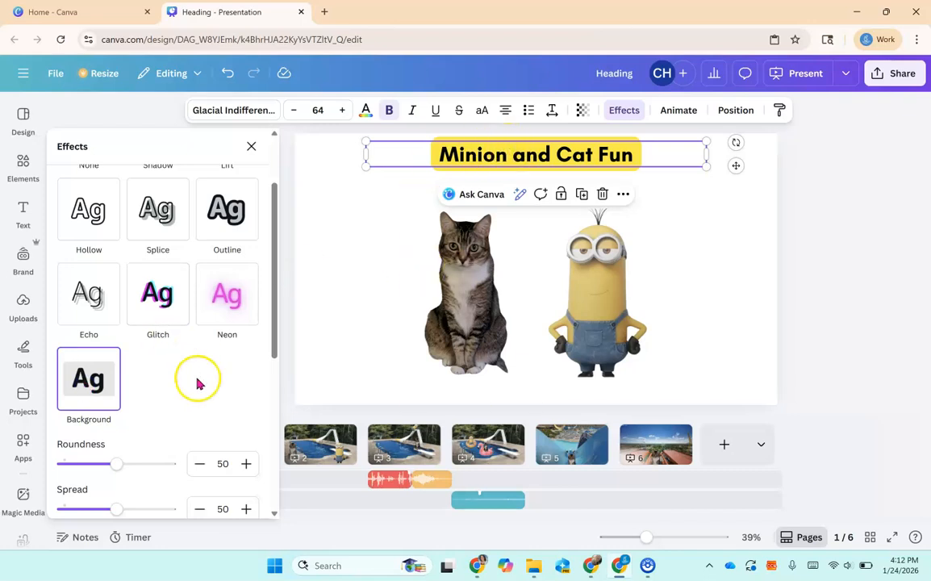
pyautogui.scroll(-3, 179, 278)
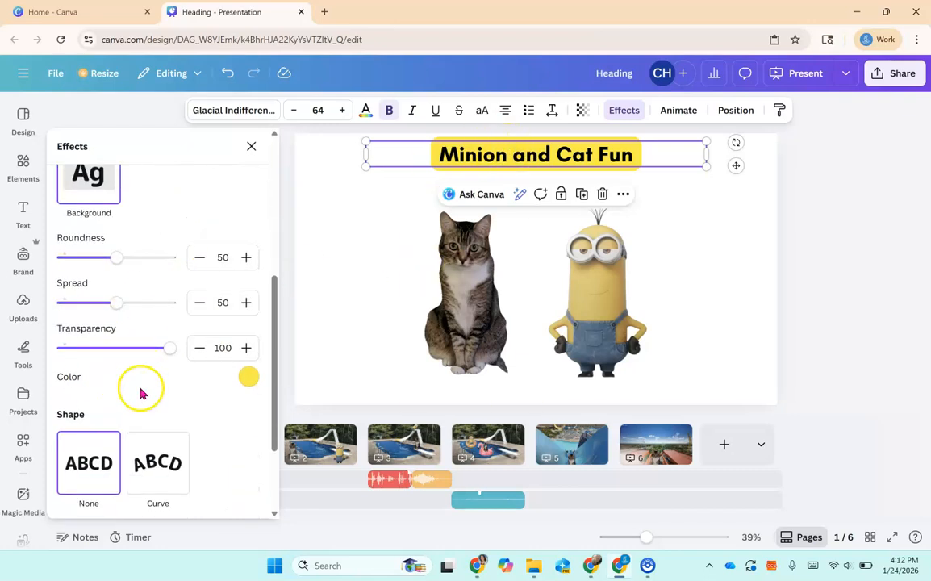
# Set the heading's background effect color to red #FF0800.
pyautogui.click(246, 383)
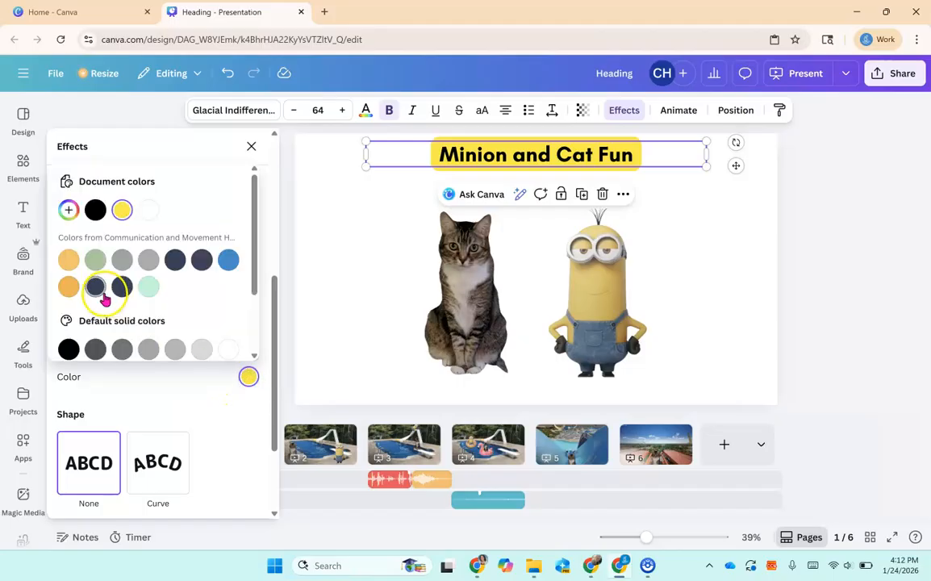
pyautogui.click(69, 211)
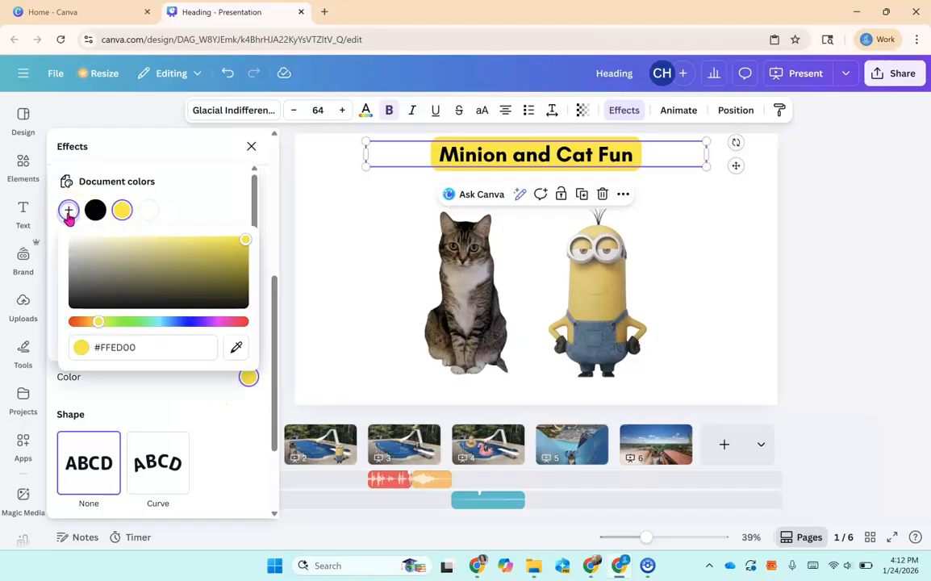
pyautogui.click(73, 323)
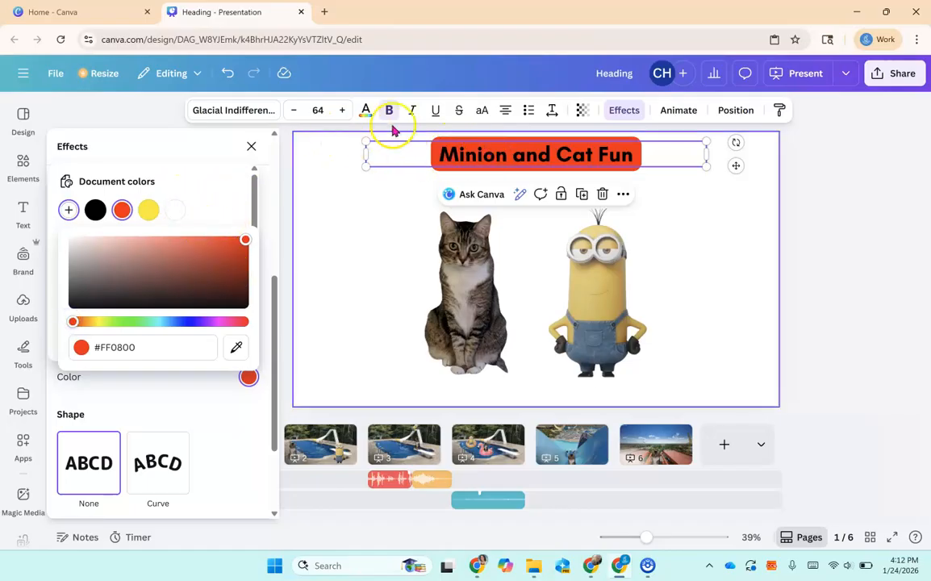
# Set the heading's text color to white.
pyautogui.click(366, 111)
pyautogui.click(158, 240)
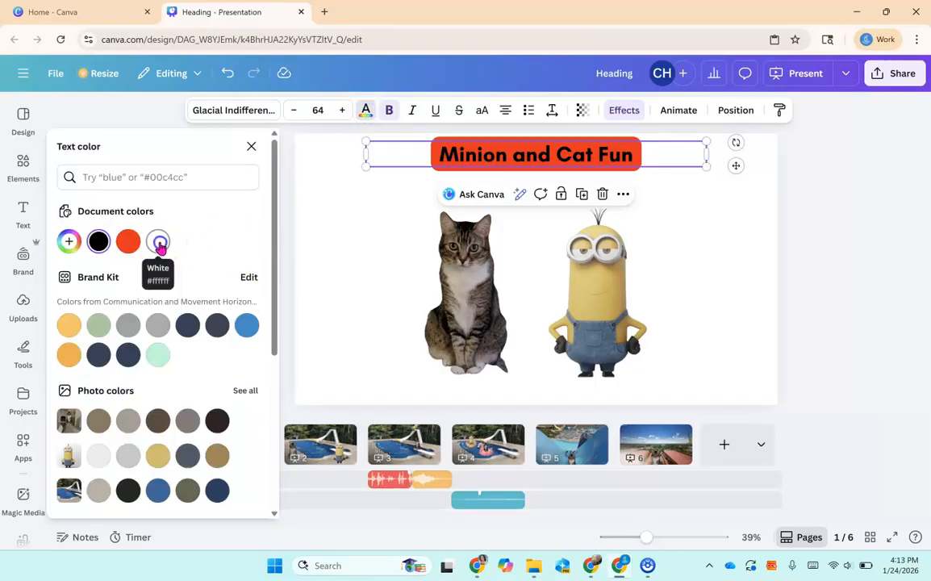
pyautogui.click(467, 150)
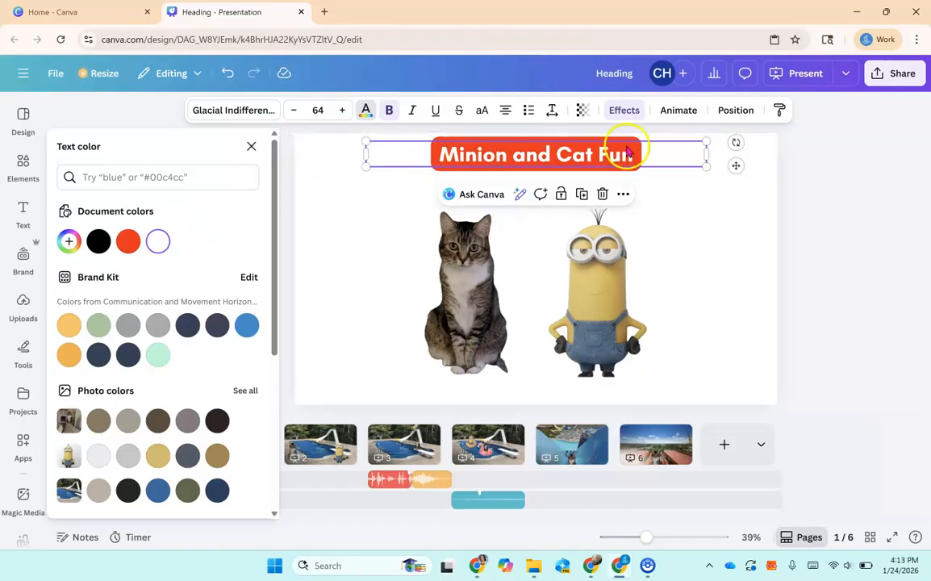
# Change the heading's background effect color to black.
pyautogui.click(624, 110)
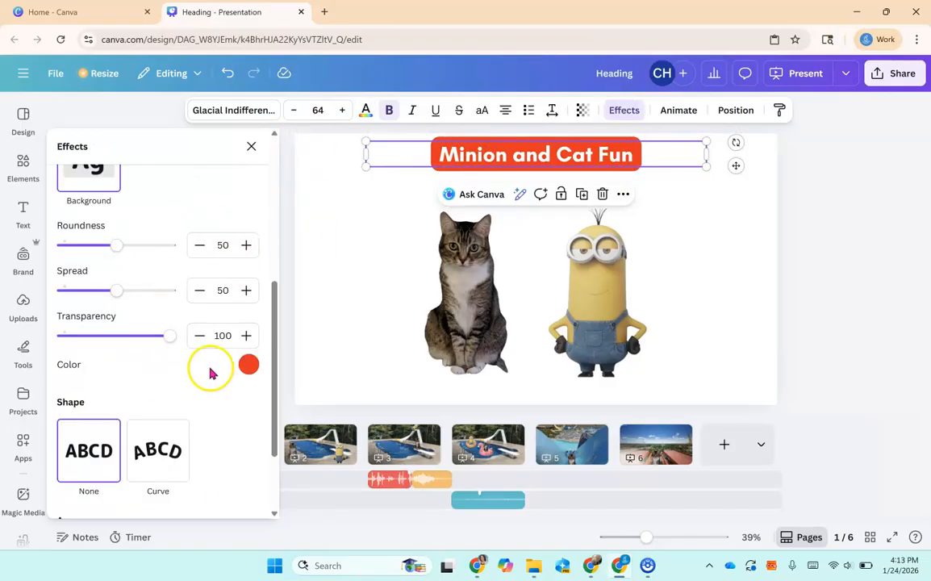
pyautogui.click(249, 368)
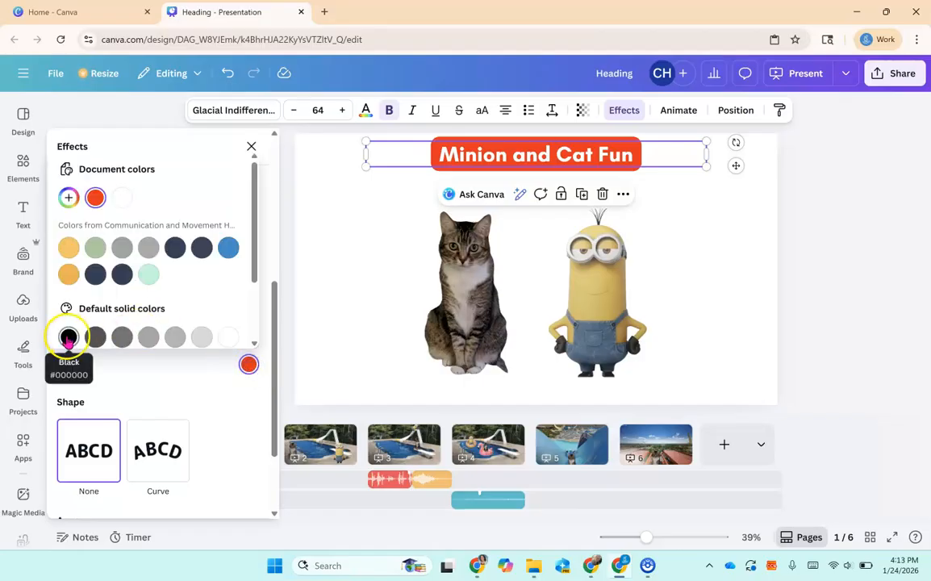
pyautogui.click(68, 336)
# Set the heading's text color to a custom red, #F60505.
pyautogui.click(367, 112)
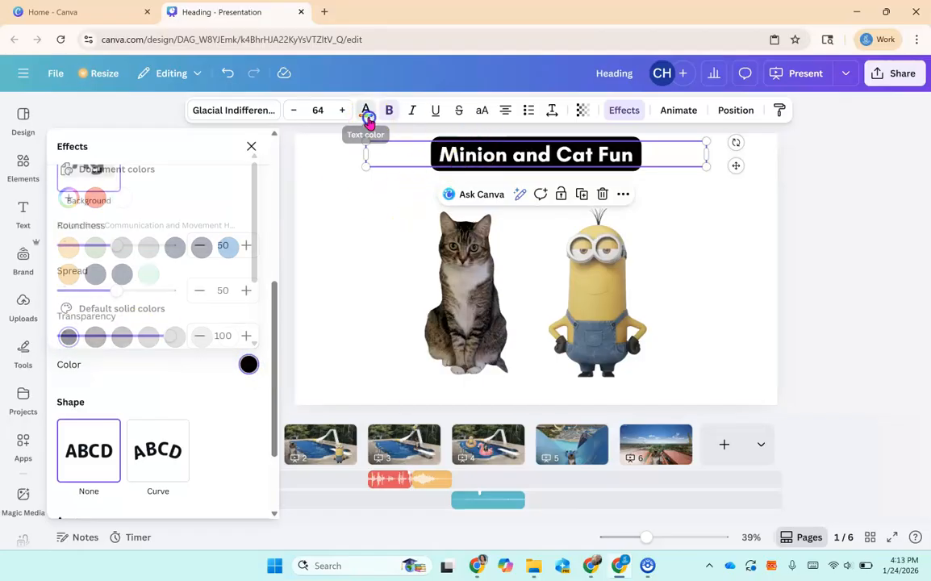
pyautogui.click(98, 241)
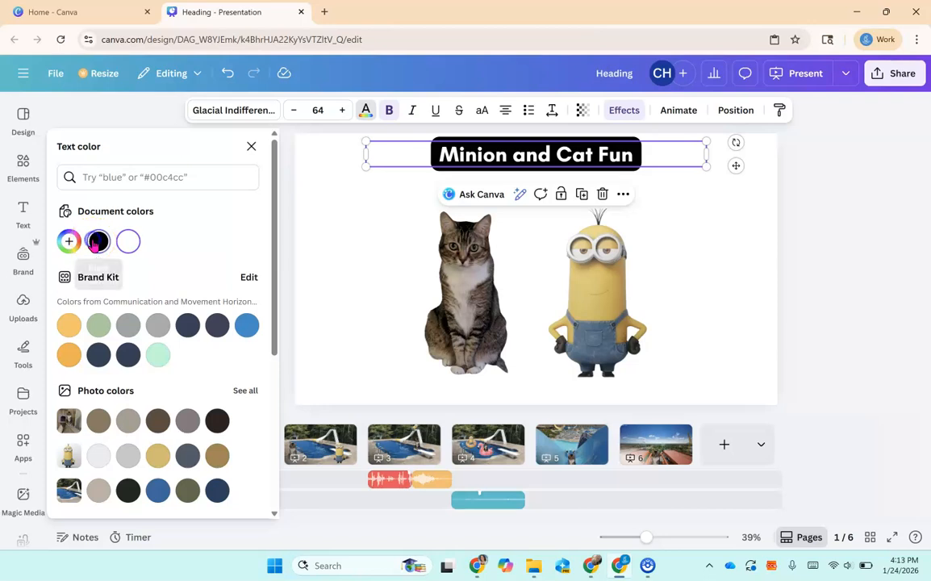
pyautogui.click(69, 241)
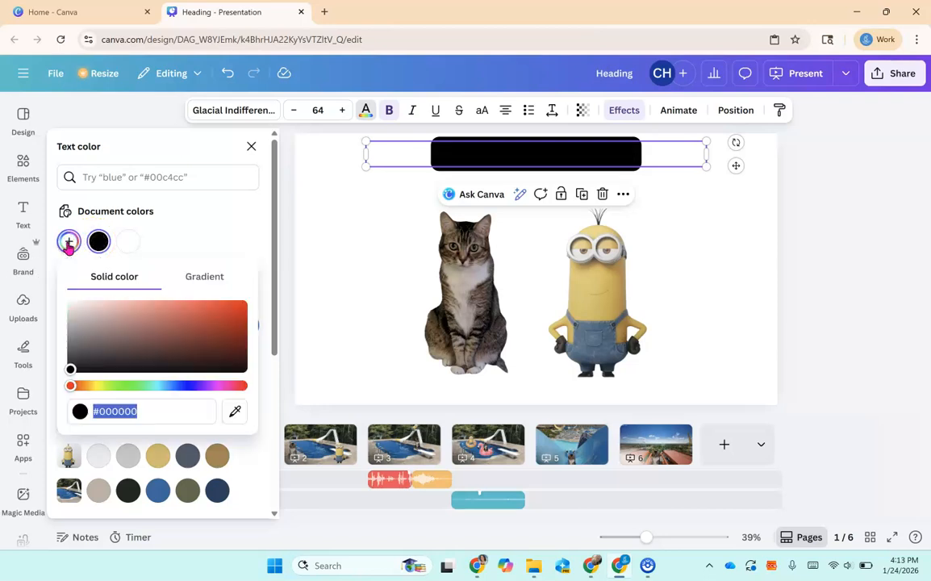
pyautogui.click(238, 309)
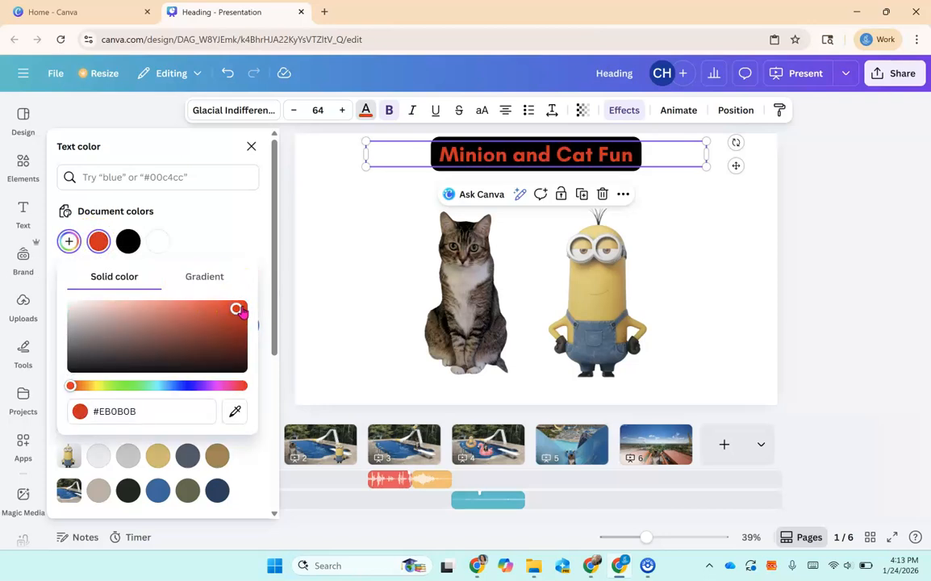
pyautogui.moveTo(245, 303); pyautogui.dragTo(219, 317)
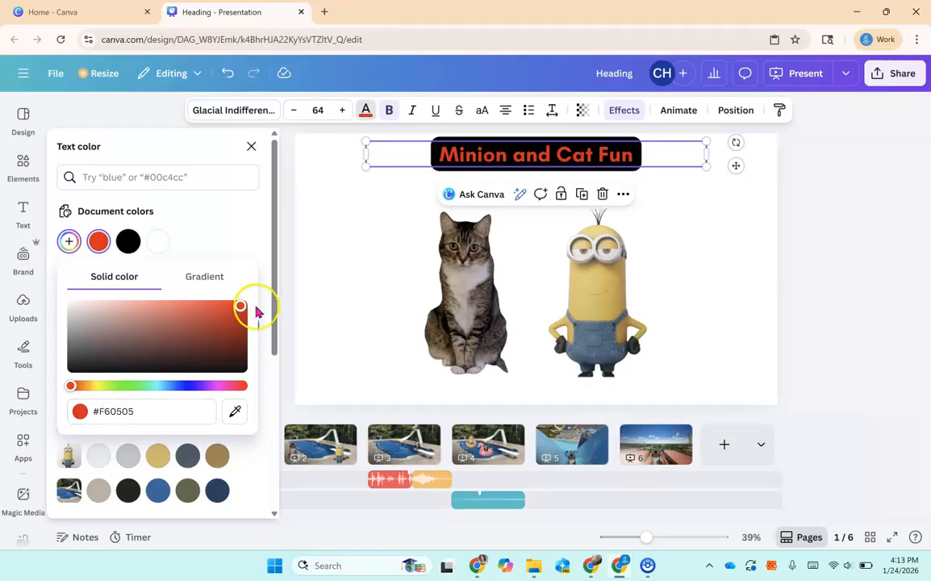
pyautogui.click(399, 176)
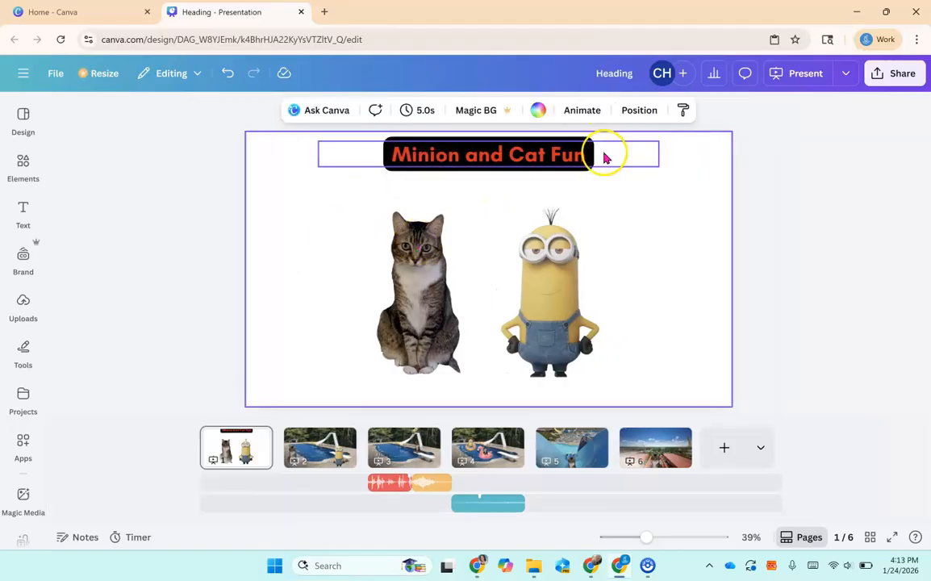
# Copy the "Minion and Cat Fun" heading on the title slide.
pyautogui.click(476, 161)
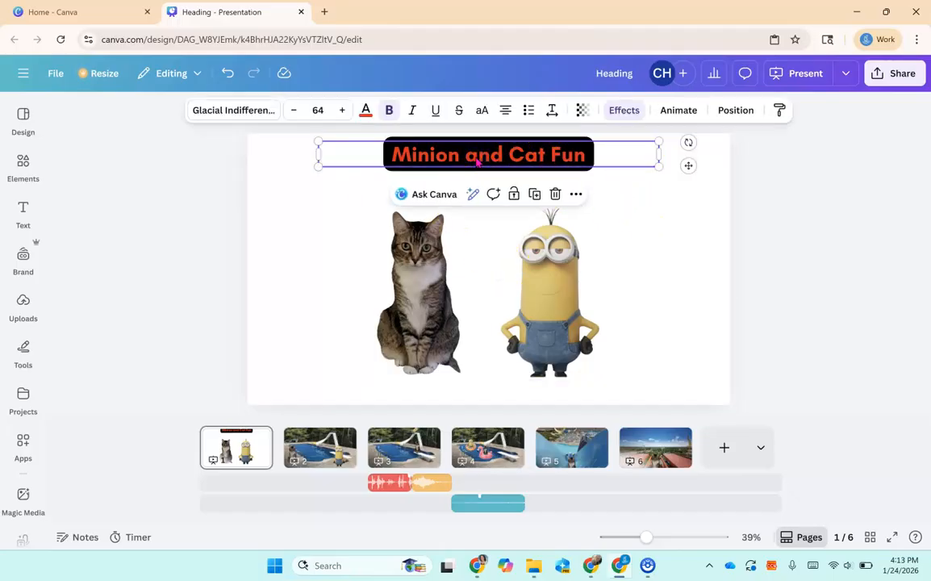
pyautogui.rightClick(476, 164)
pyautogui.click(521, 178)
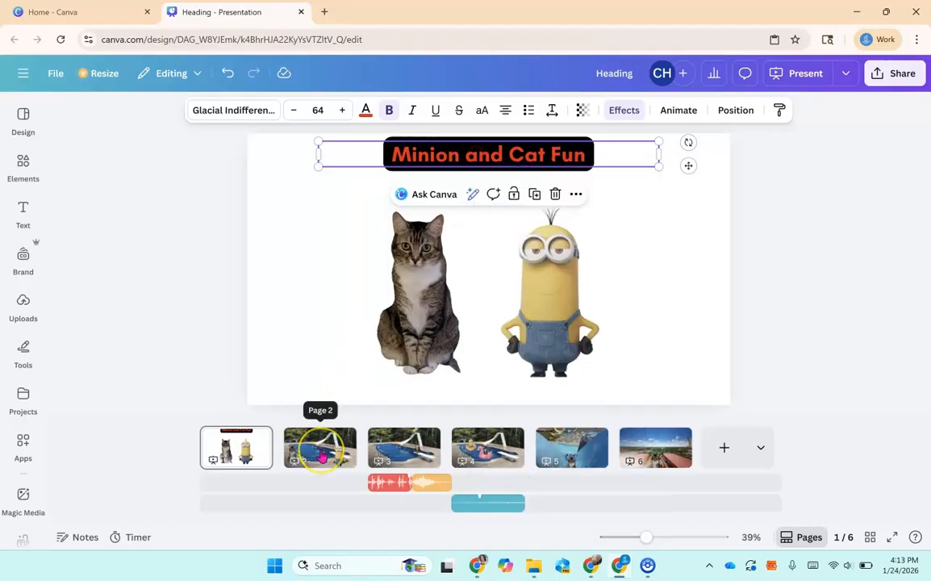
# Paste the heading onto page 2 and nudge it slightly left along the top.
pyautogui.click(321, 452)
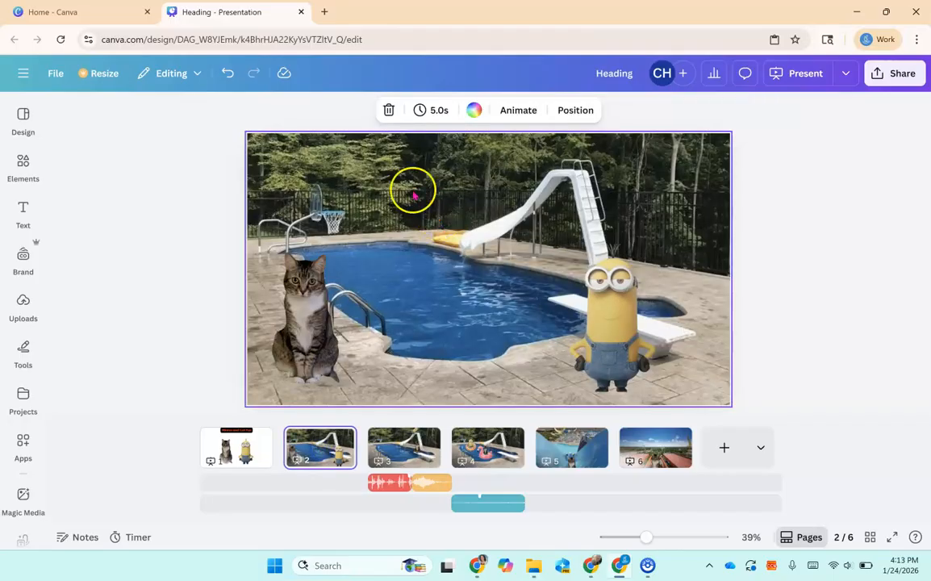
pyautogui.click(402, 173)
pyautogui.rightClick(354, 146)
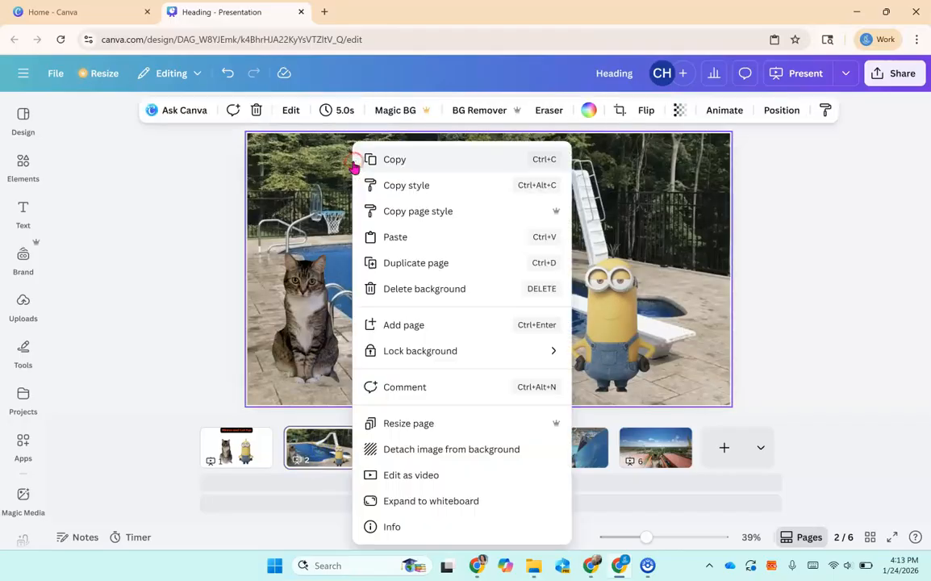
pyautogui.click(406, 238)
pyautogui.moveTo(514, 154); pyautogui.dragTo(473, 153)
# Change the page 2 heading text to "Minion and Cat swim".
pyautogui.doubleClick(461, 156)
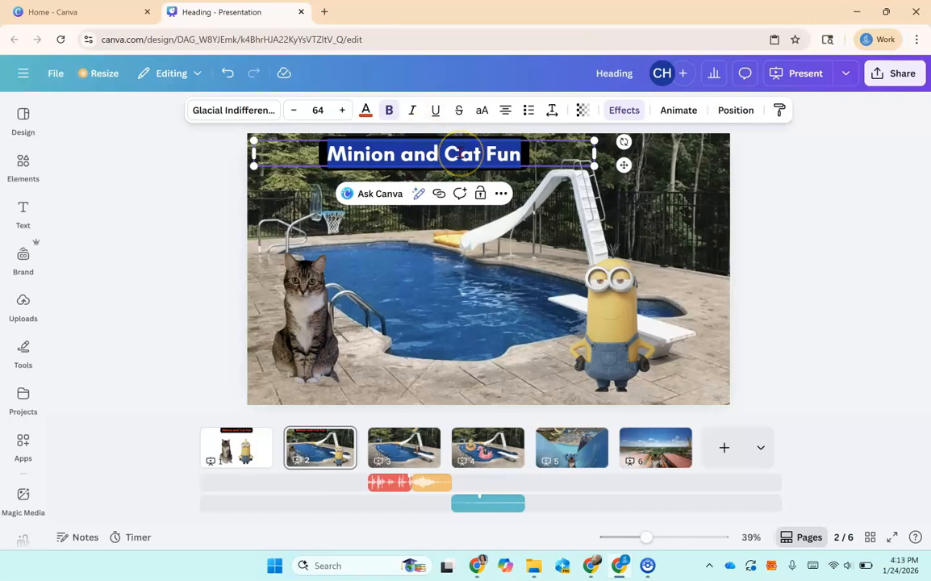
pyautogui.write('Minion')
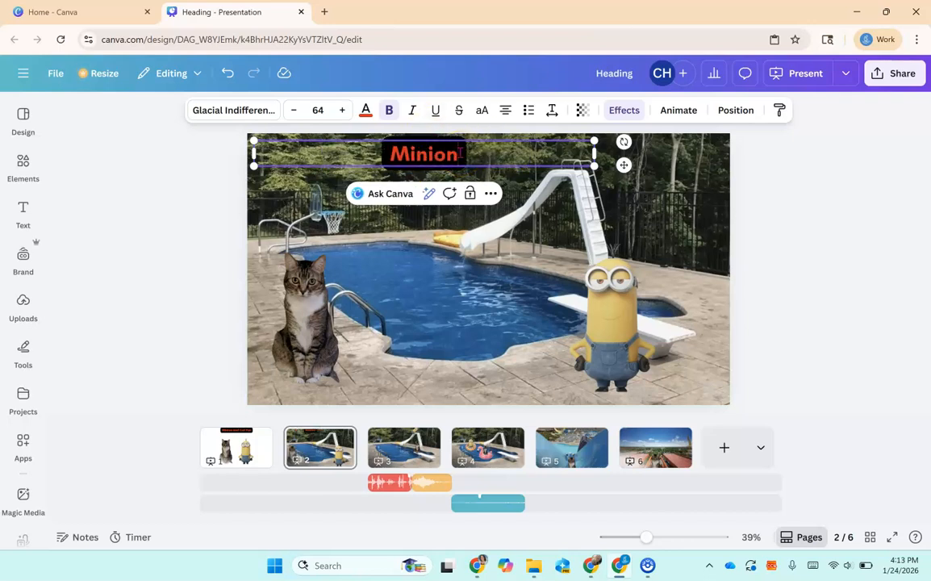
pyautogui.write(' and Cat')
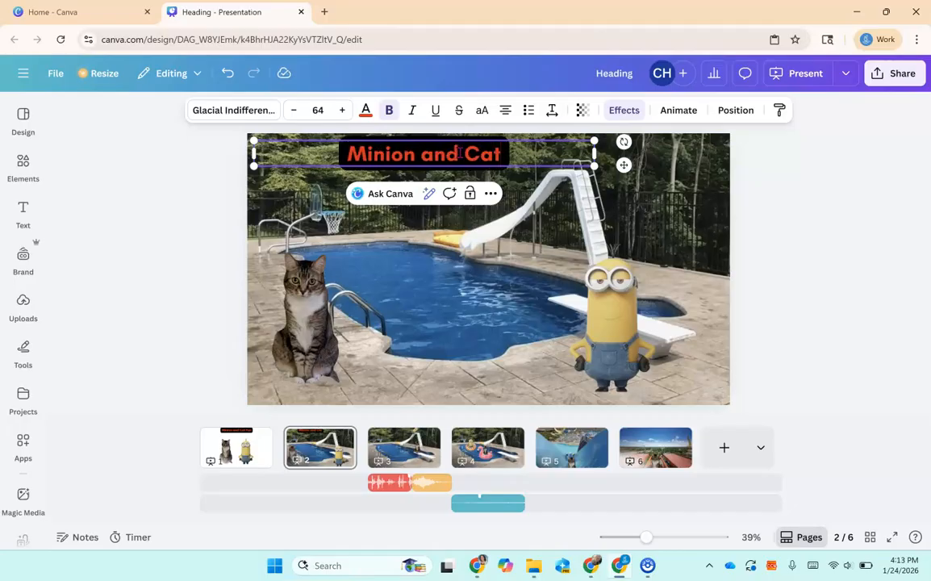
pyautogui.write(' swim')
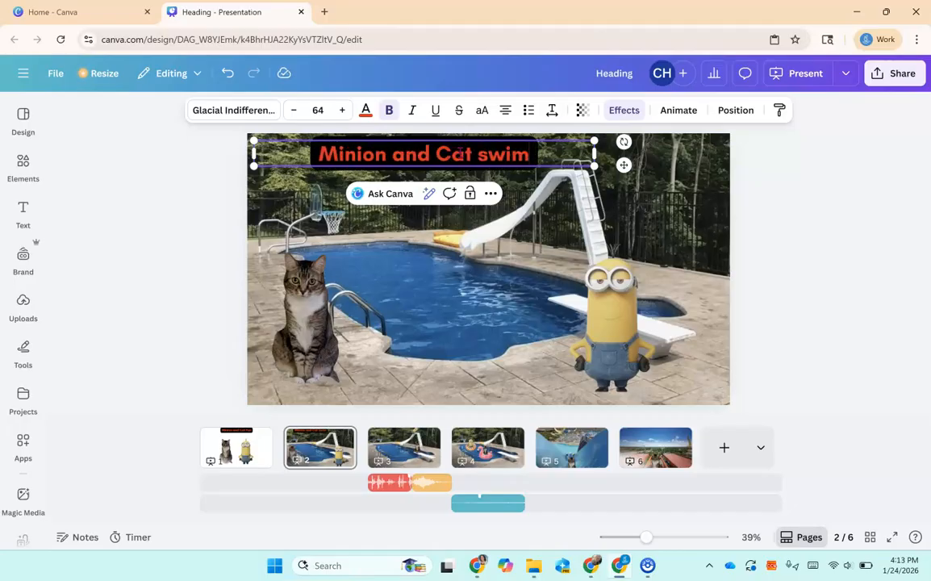
pyautogui.click(768, 186)
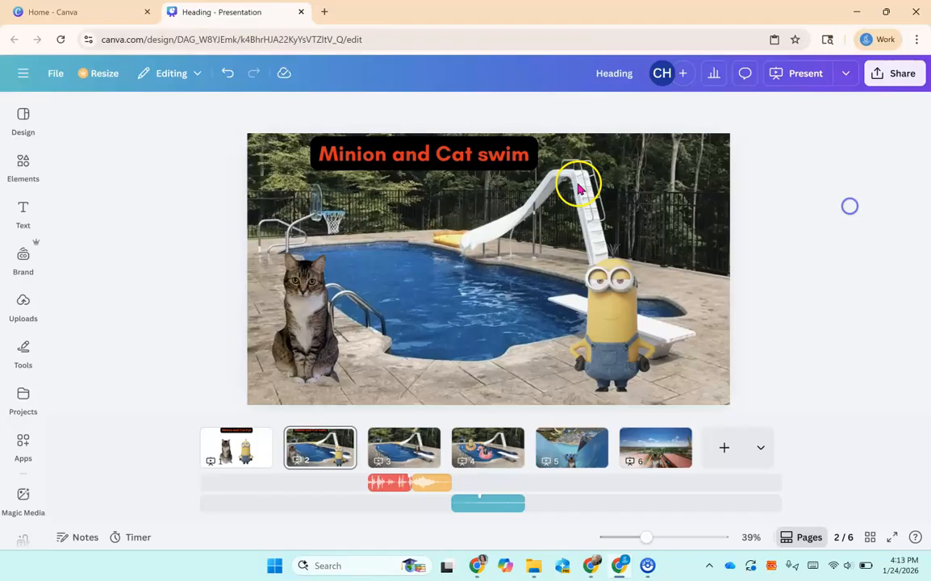
# Paste the heading onto page 3 and change its text to "Minion go down".
pyautogui.click(483, 158)
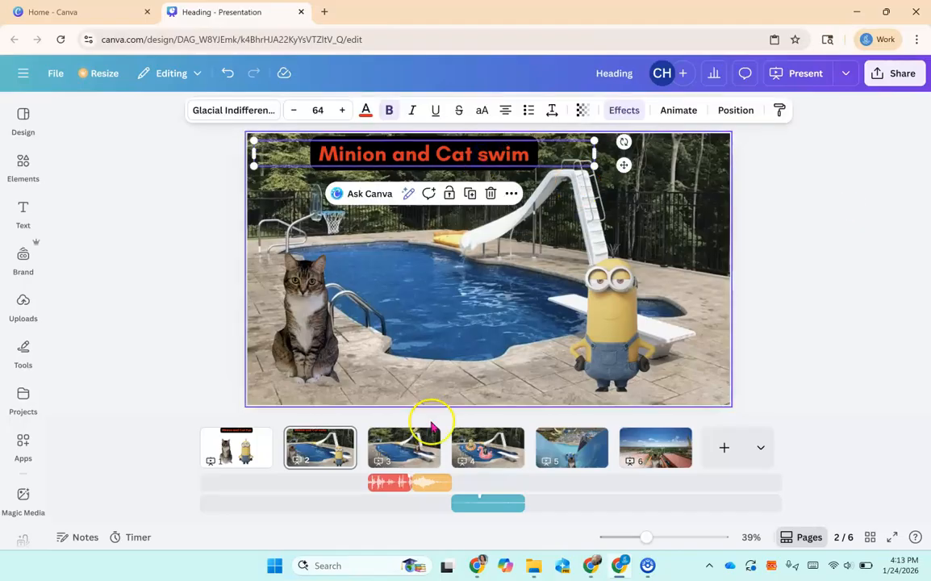
pyautogui.click(403, 443)
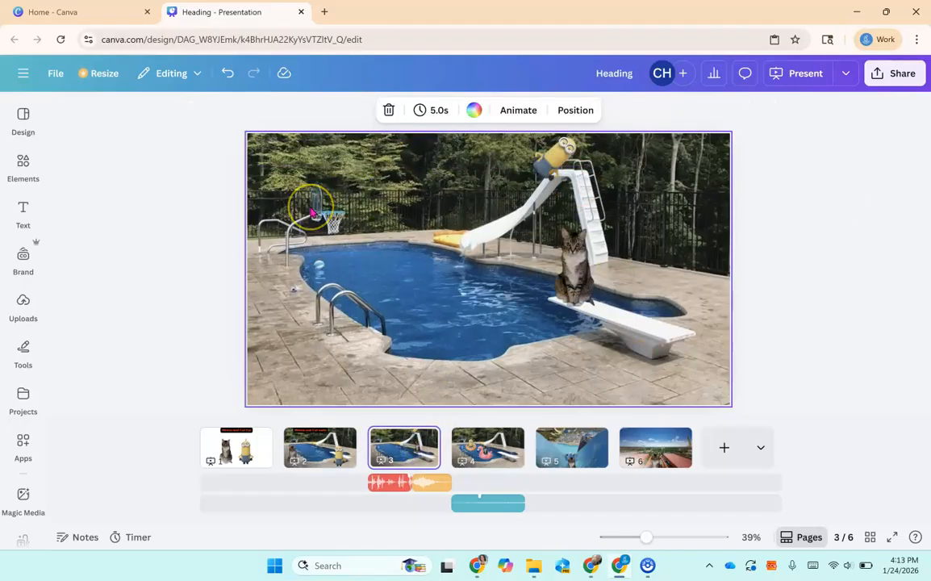
pyautogui.hotkey('ctrl', 'v')
pyautogui.click(417, 156)
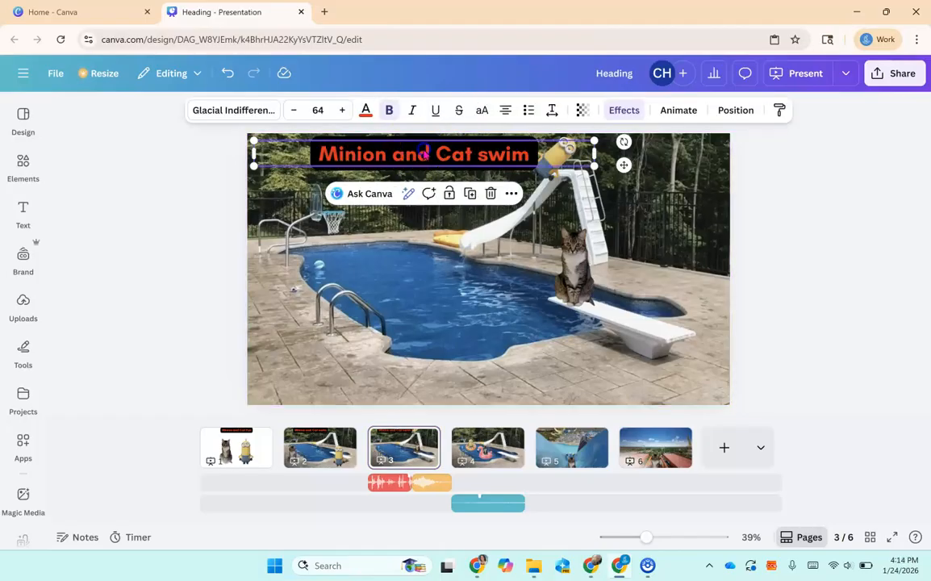
pyautogui.write('Minion go down')
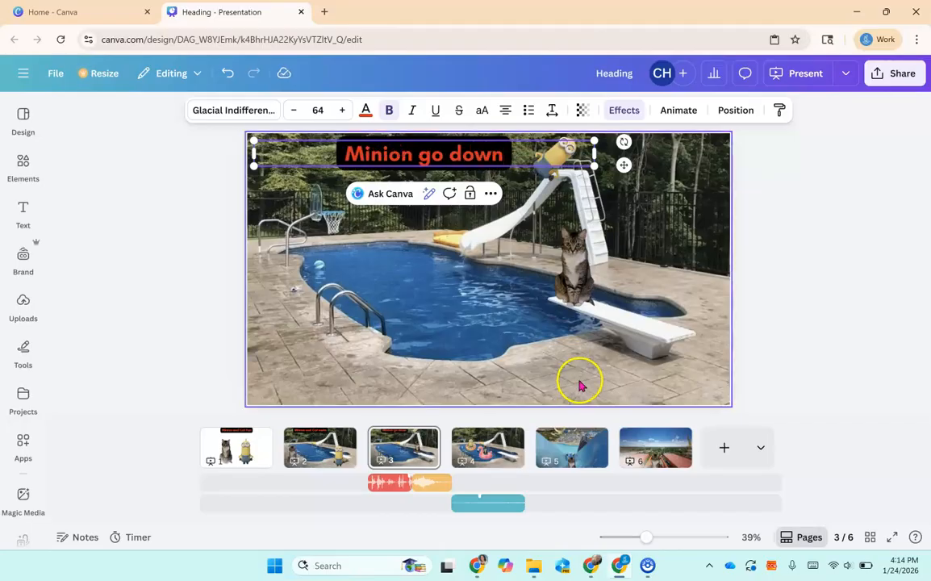
pyautogui.click(534, 333)
# Duplicate the page 3 heading, move the copy to the bottom of the slide, and change it to "Cat jump".
pyautogui.click(473, 159)
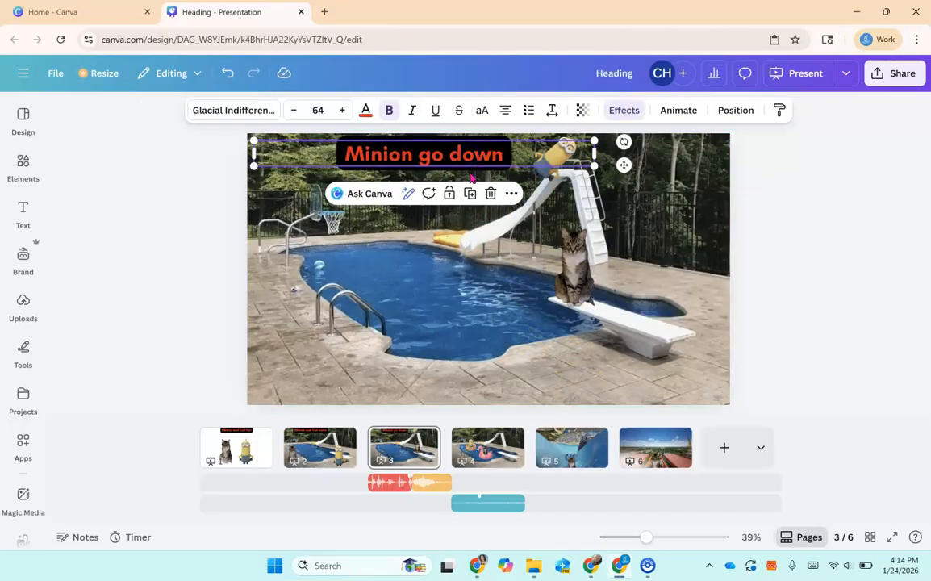
pyautogui.click(472, 196)
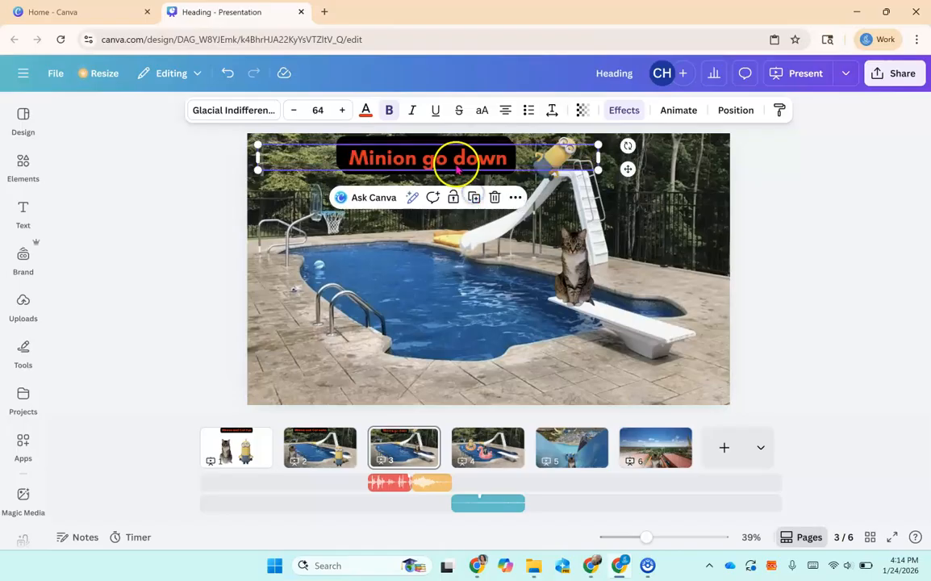
pyautogui.moveTo(448, 176); pyautogui.dragTo(504, 378)
pyautogui.doubleClick(483, 379)
pyautogui.write('Cat jump')
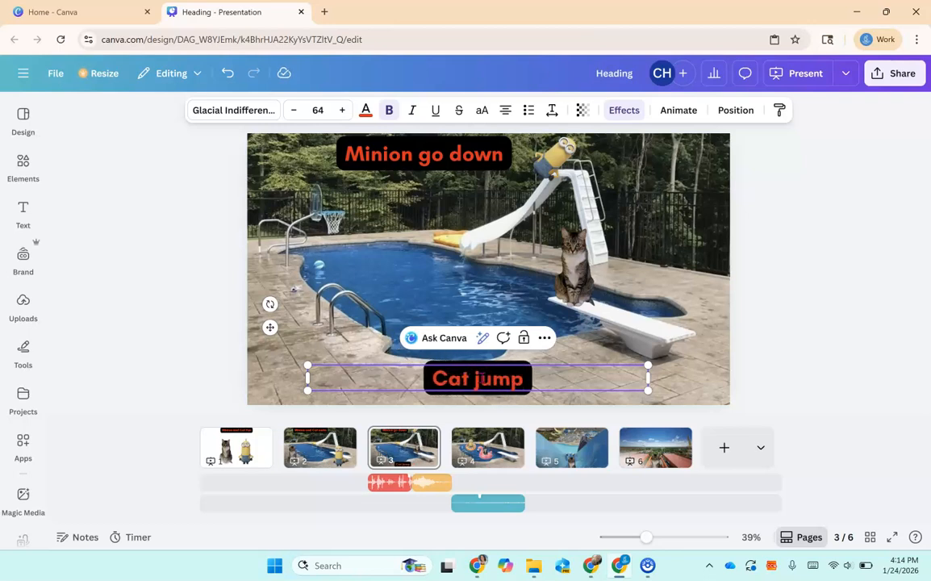
pyautogui.click(780, 311)
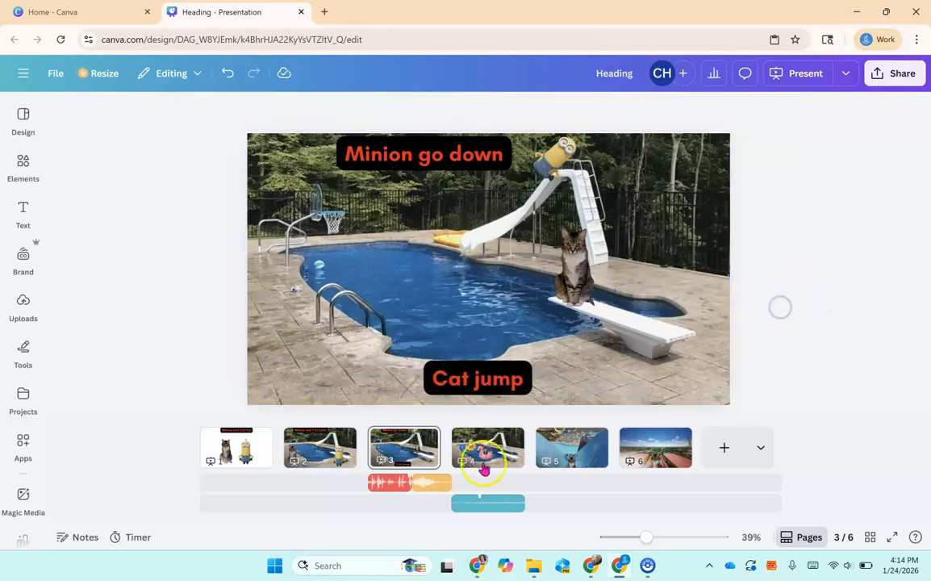
# Paste the heading onto page 4 and change its text to "They swim".
pyautogui.click(512, 458)
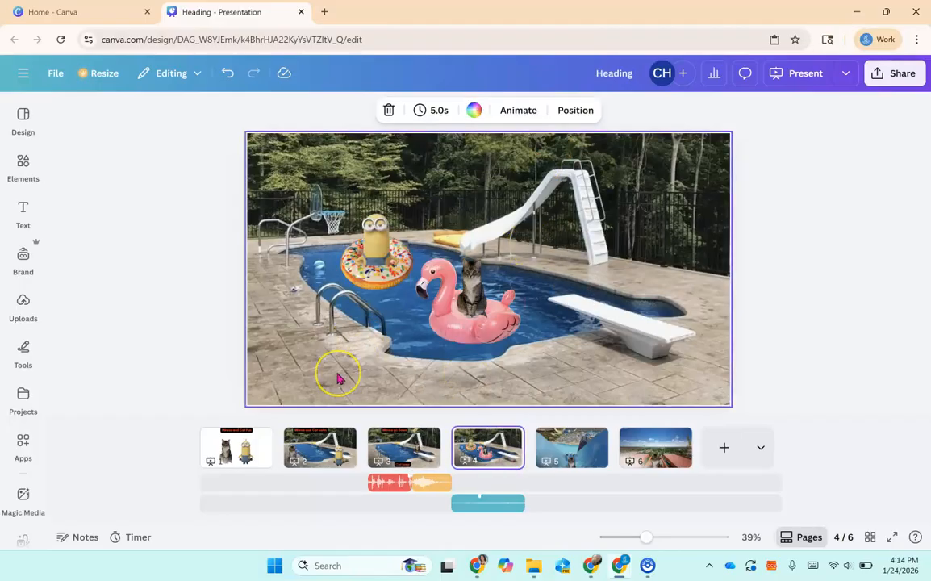
pyautogui.hotkey('ctrl', 'v')
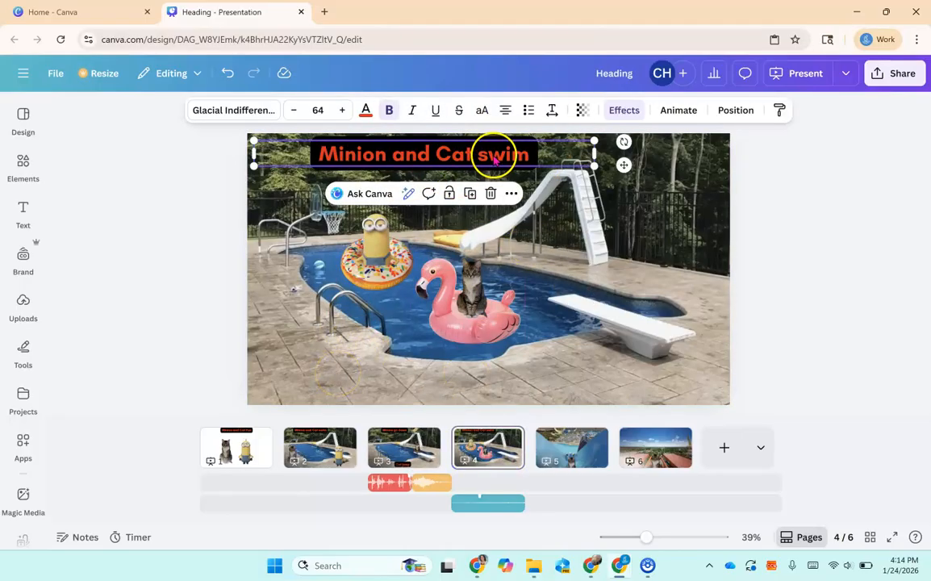
pyautogui.moveTo(494, 159); pyautogui.dragTo(493, 160)
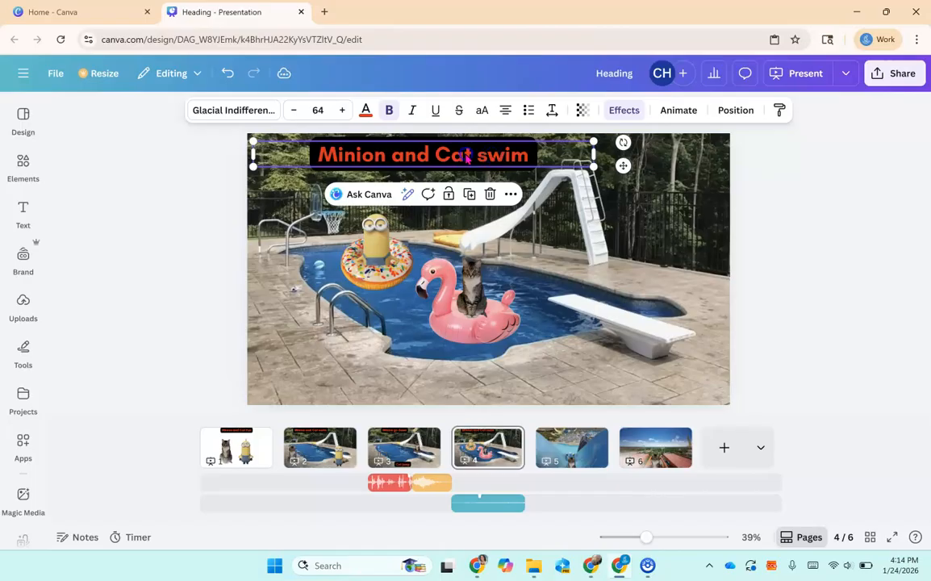
pyautogui.doubleClick(466, 158)
pyautogui.write('They f')
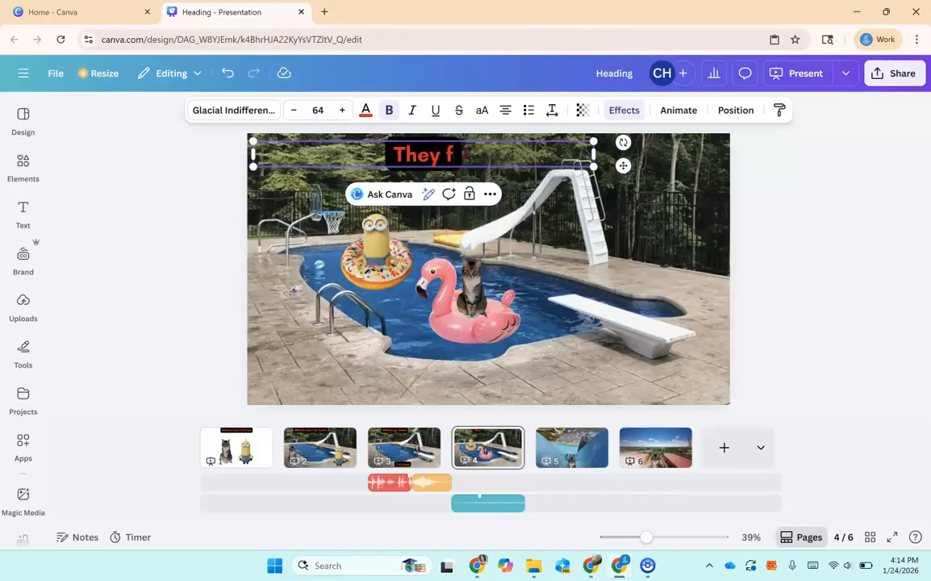
pyautogui.press('BackSpace')
pyautogui.write('swim')
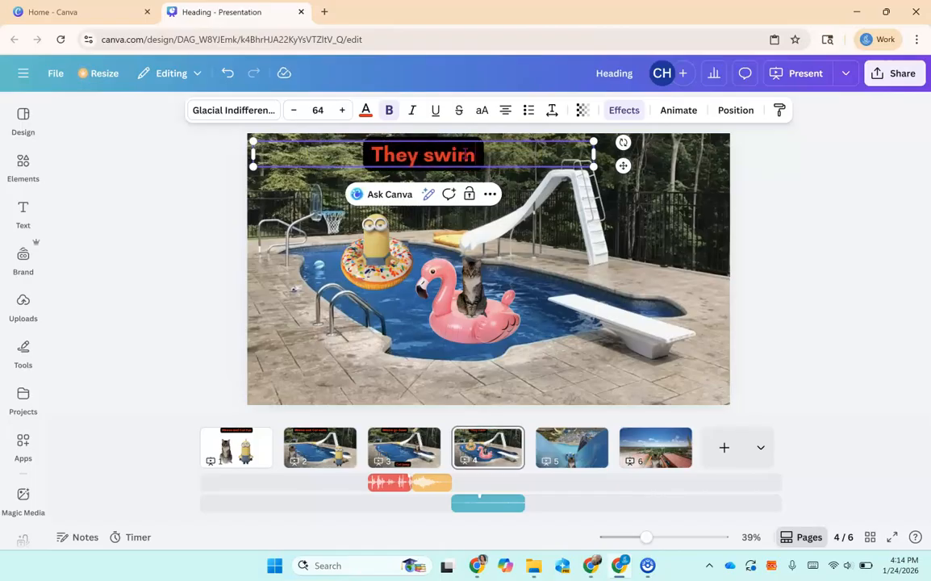
pyautogui.click(815, 240)
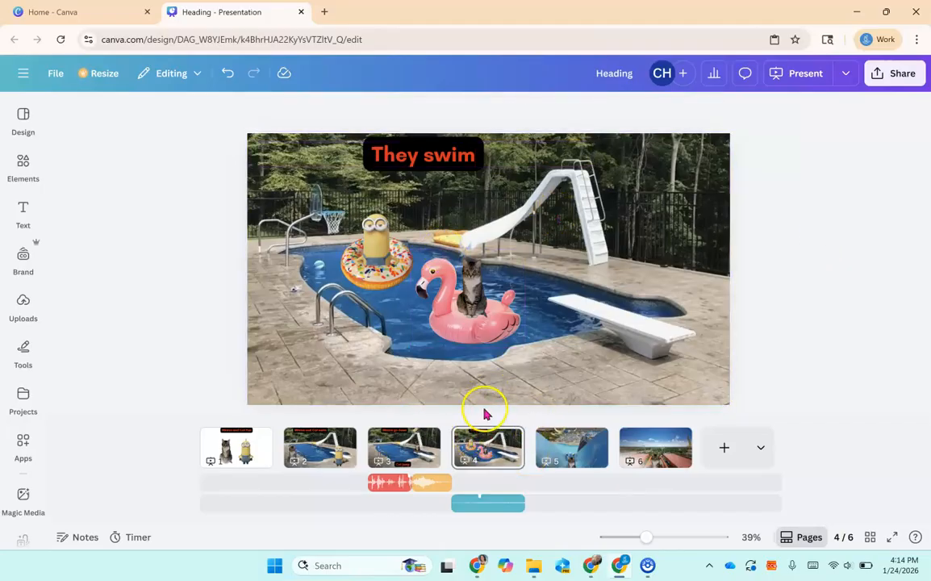
# Paste the heading onto page 5 and change its text to "cat go down".
pyautogui.click(557, 436)
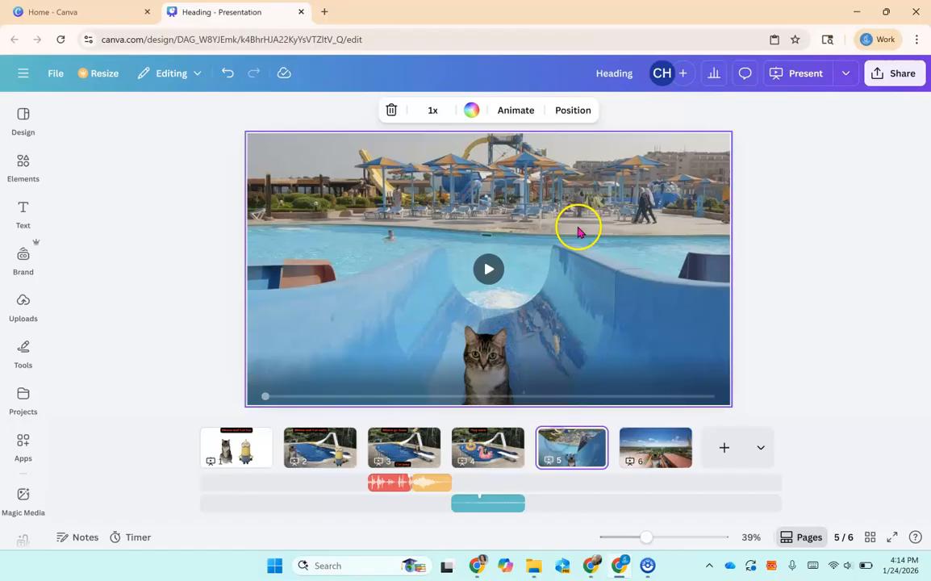
pyautogui.click(529, 209)
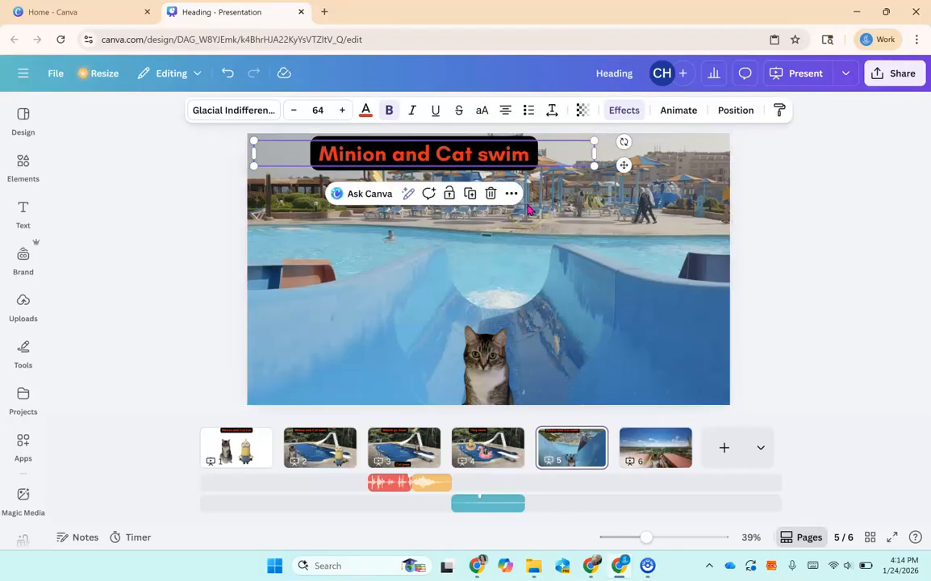
pyautogui.doubleClick(411, 151)
pyautogui.hotkey('ctrl', 'c')
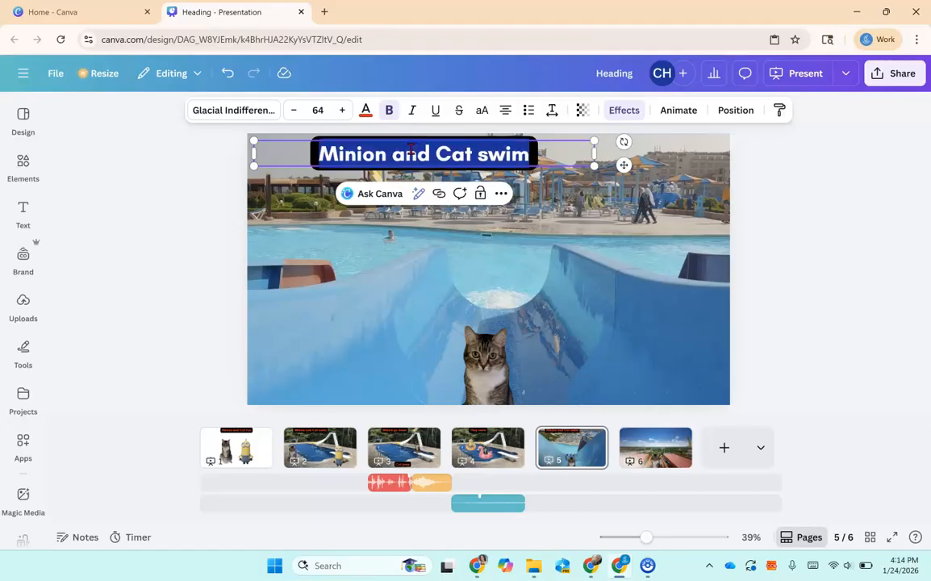
pyautogui.write('aca')
pyautogui.press('BackSpace')
pyautogui.press('BackSpace')
pyautogui.press('BackSpace')
pyautogui.write('cat go')
pyautogui.write('n')
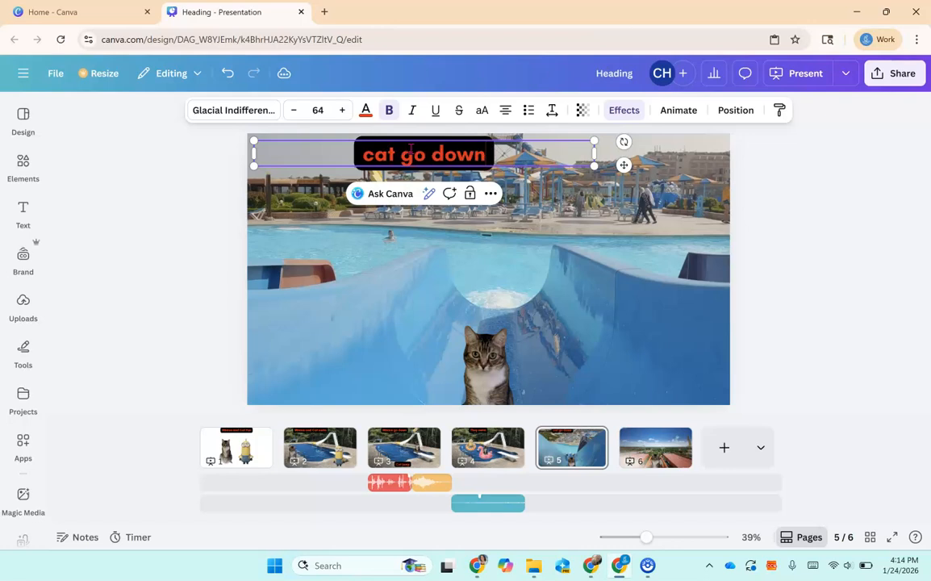
# Paste the heading onto page 6 and change its text to "Cat go up and down".
pyautogui.click(631, 444)
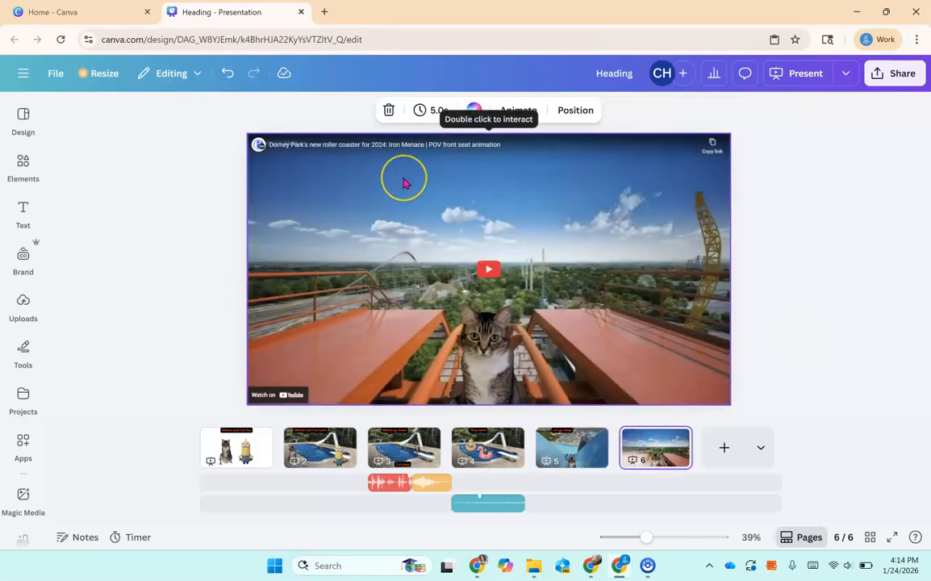
pyautogui.hotkey('ctrl', 'v')
pyautogui.click(459, 162)
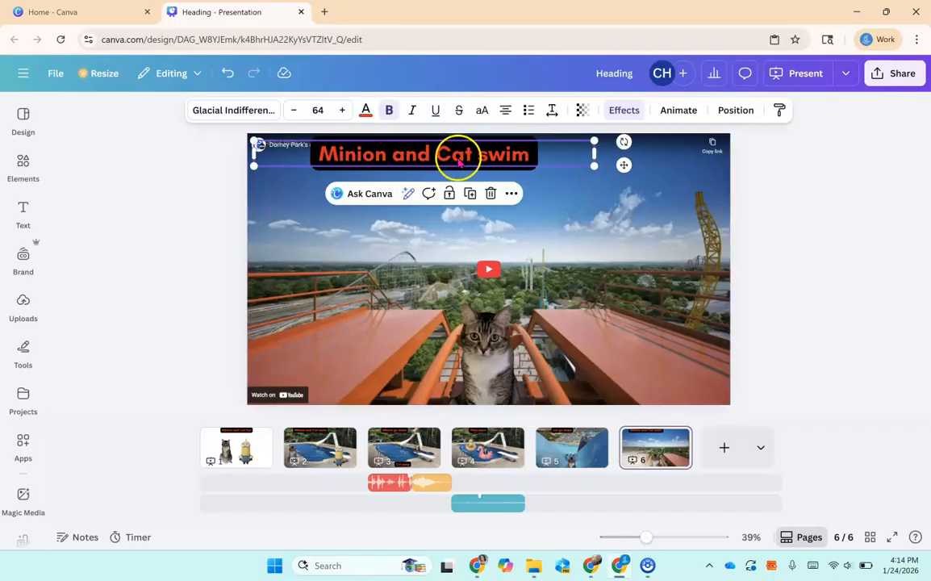
pyautogui.write('Cat go up and d')
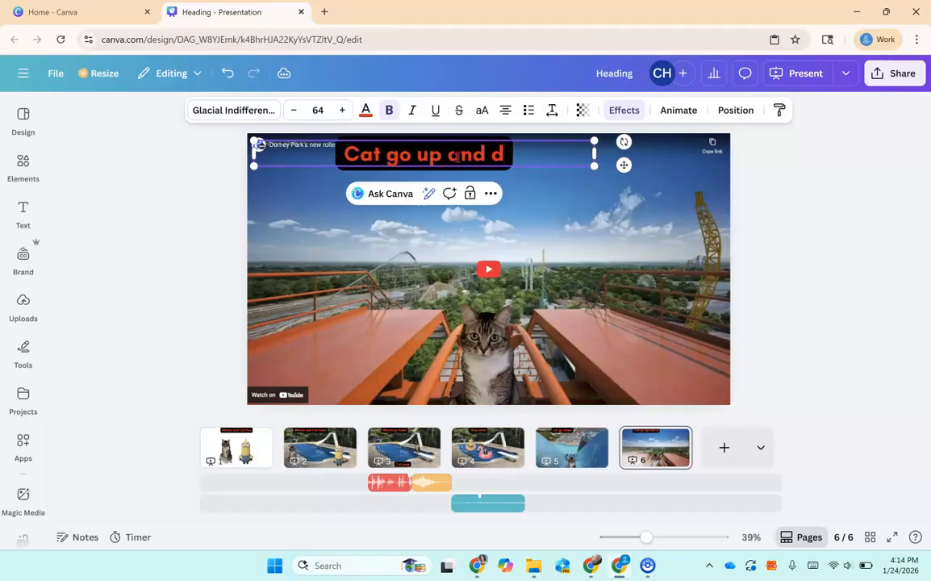
pyautogui.write('own')
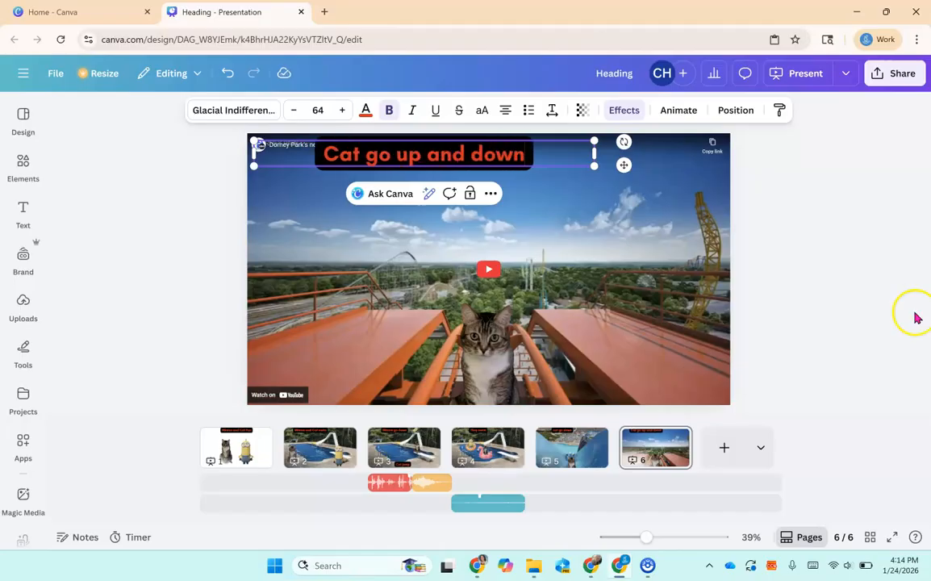
pyautogui.click(819, 318)
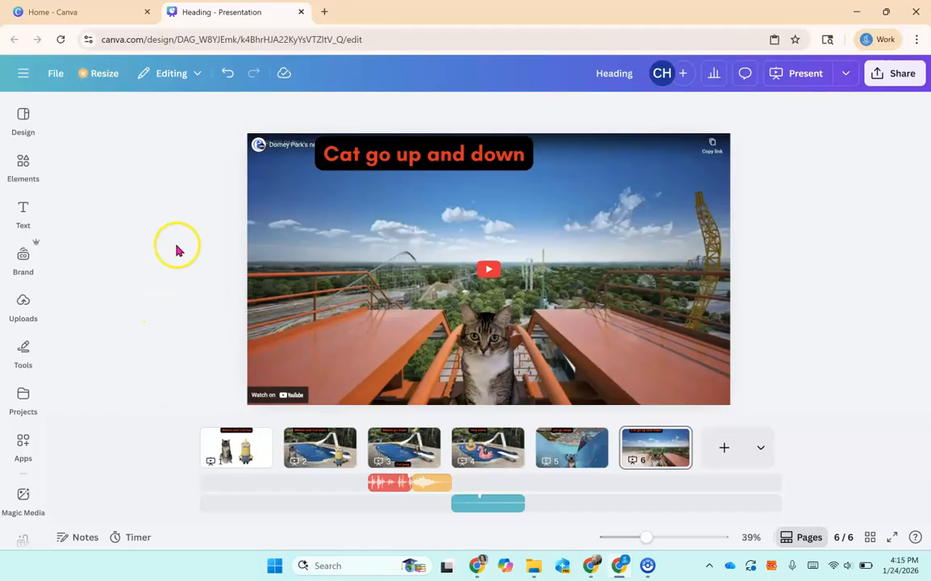
pyautogui.click(24, 298)
pyautogui.click(791, 257)
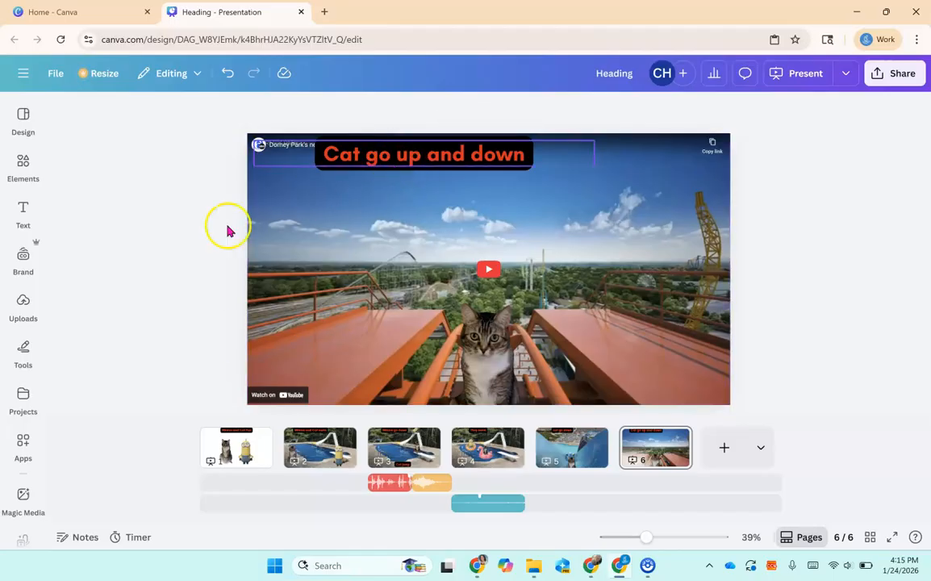
pyautogui.scroll(-1, 25, 363)
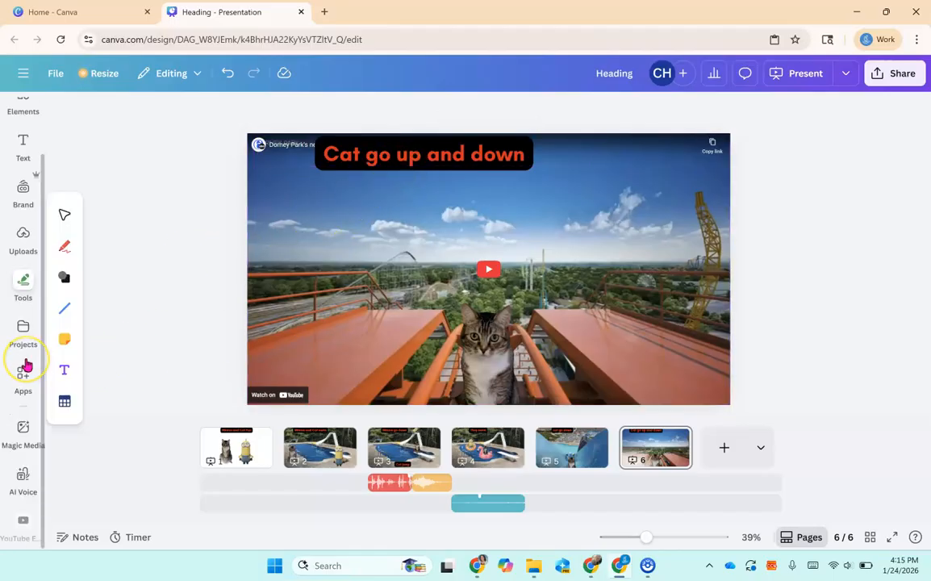
pyautogui.click(24, 370)
pyautogui.press('Escape')
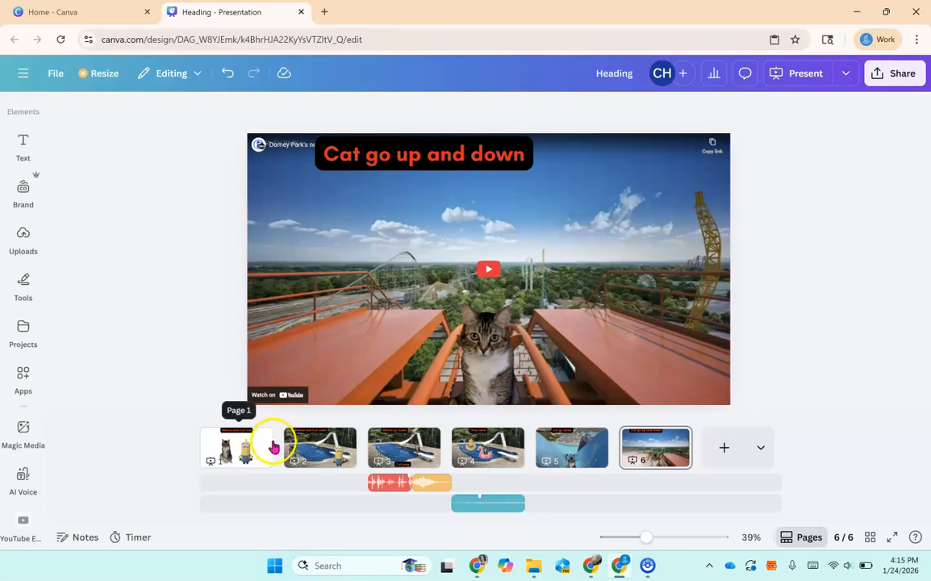
# On page 1, generate an AI voice reading "Minion and Cat Fun" with the Richard voice.
pyautogui.click(228, 456)
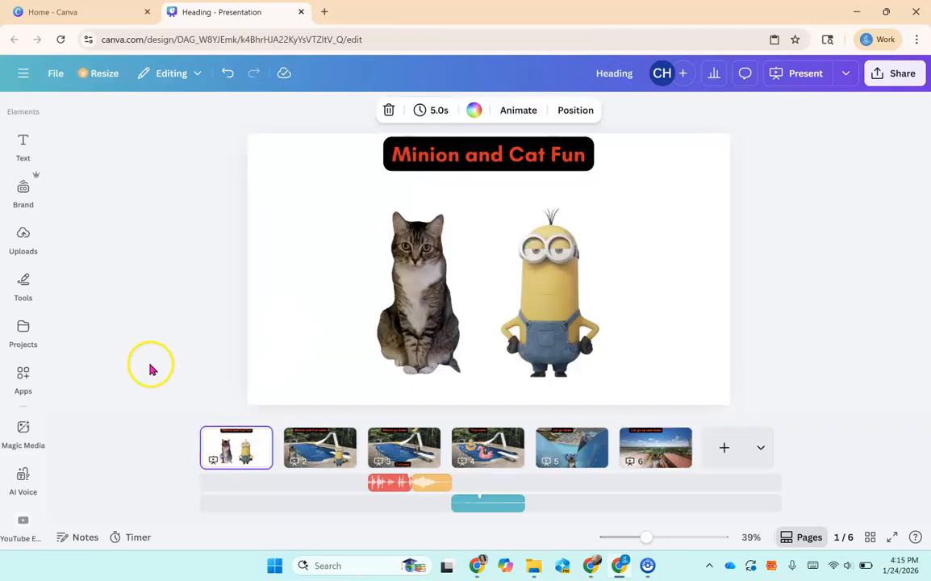
pyautogui.moveTo(23, 236)
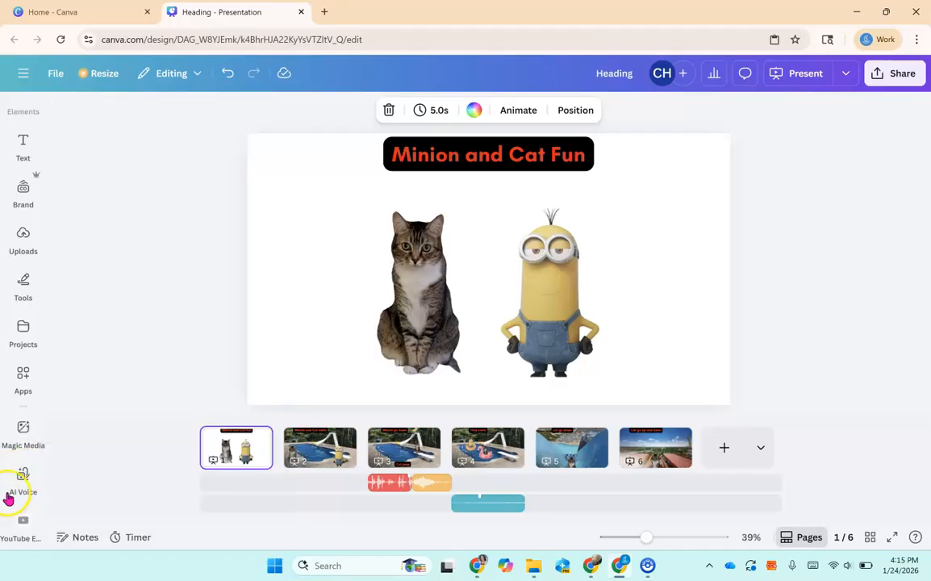
pyautogui.moveTo(22, 481)
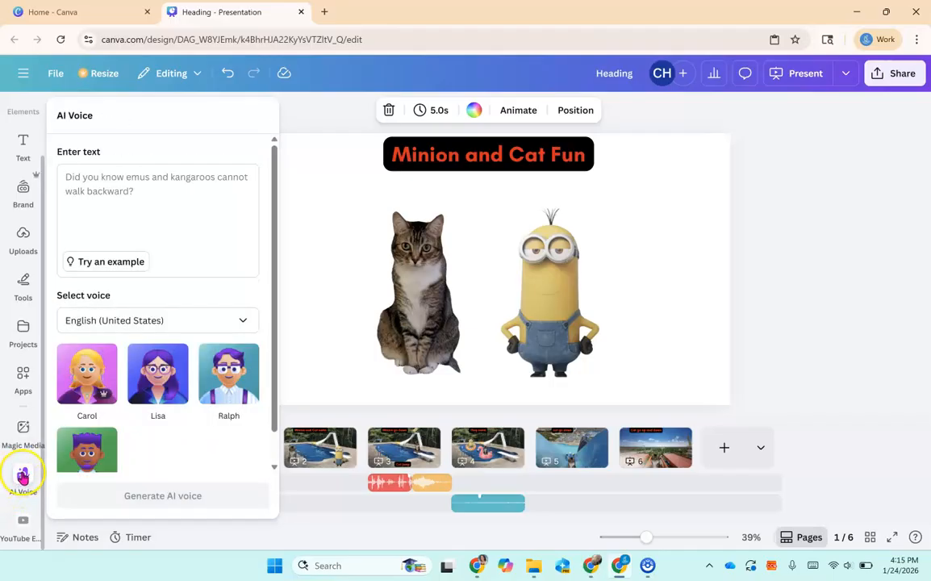
pyautogui.click(23, 477)
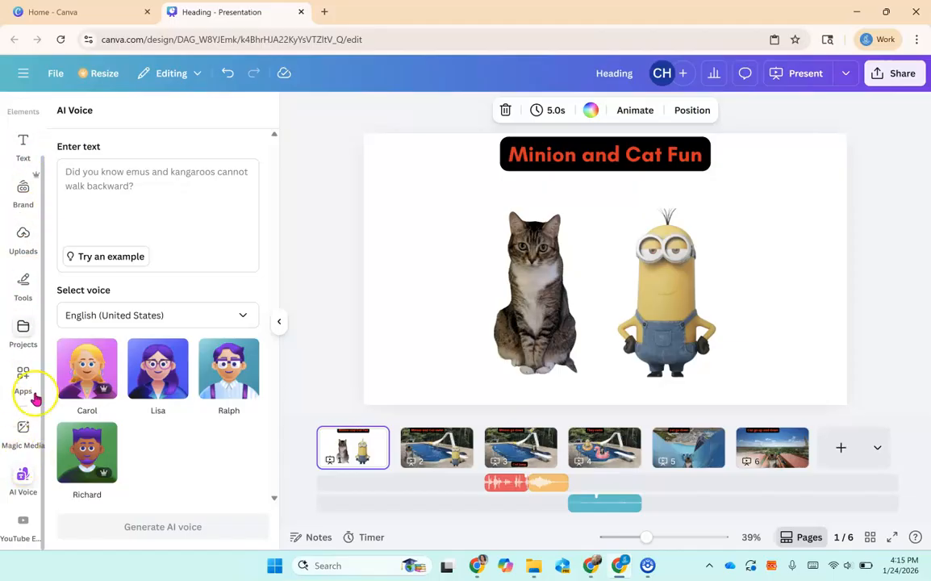
pyautogui.click(551, 153)
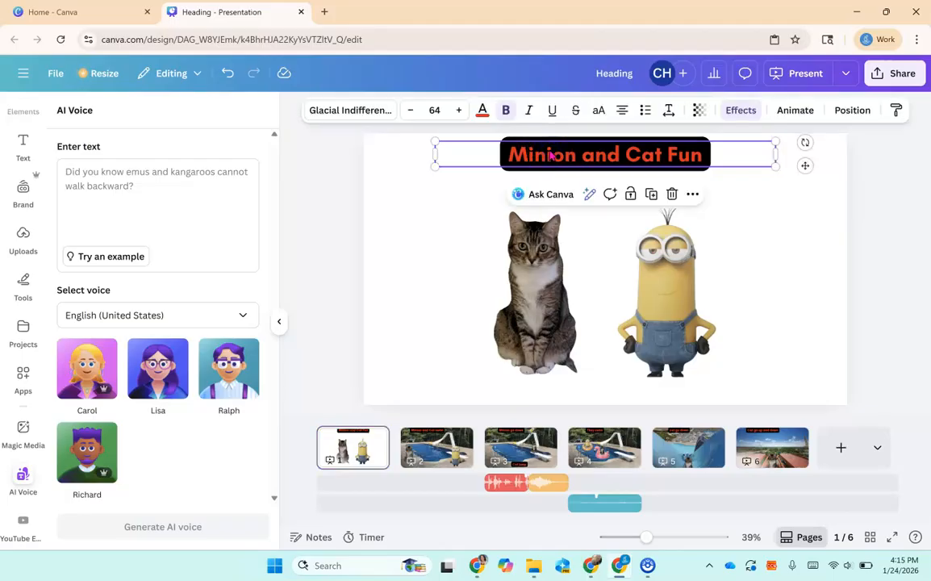
pyautogui.click(177, 195)
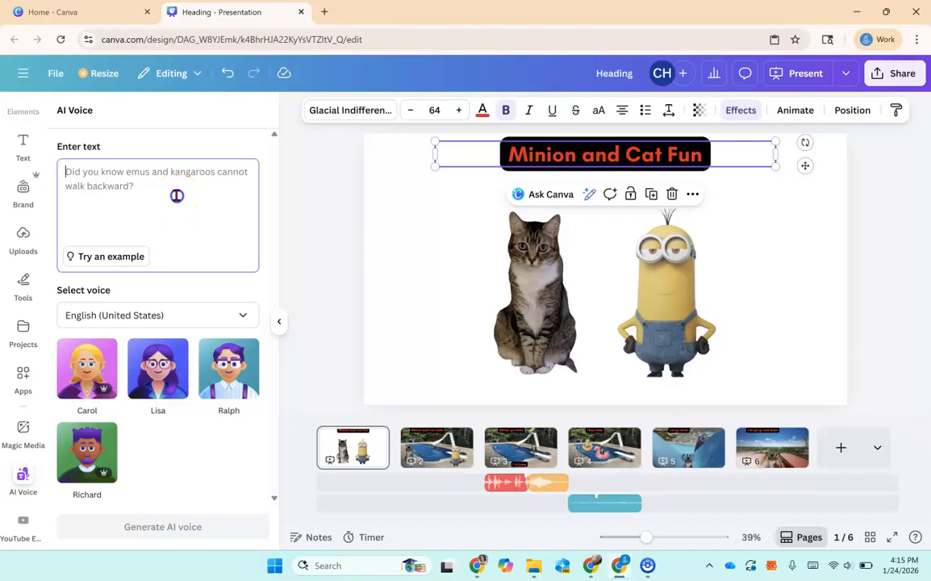
pyautogui.write('Minion and Cat Fun')
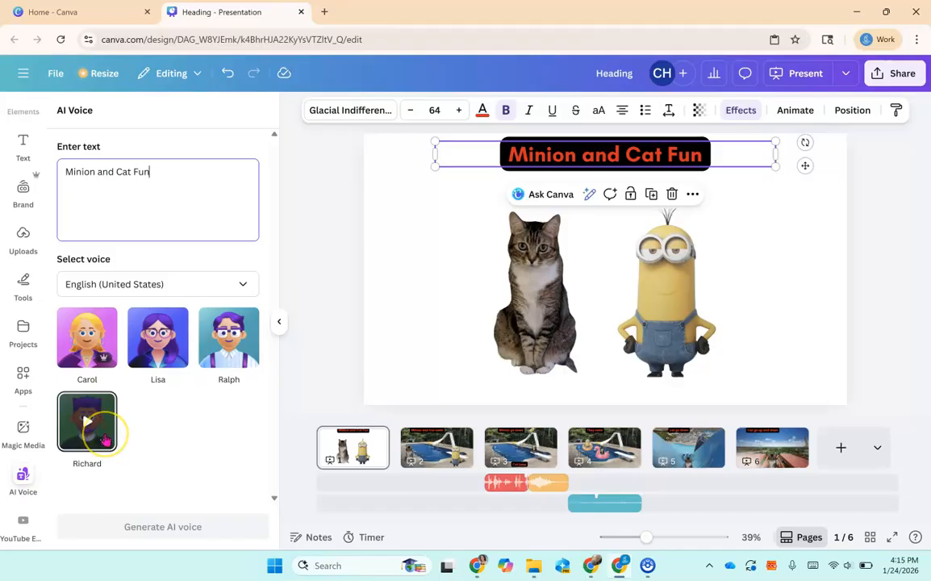
pyautogui.click(105, 441)
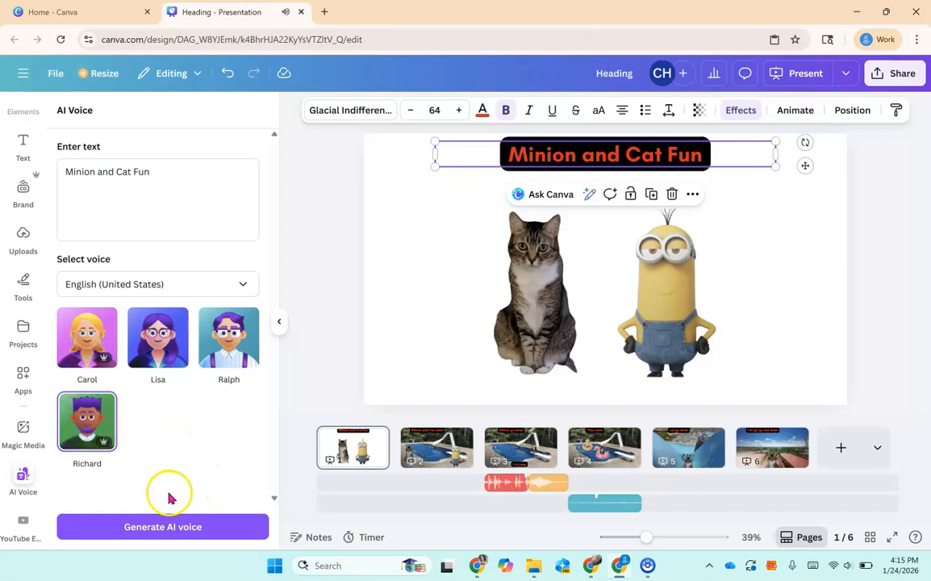
pyautogui.click(161, 532)
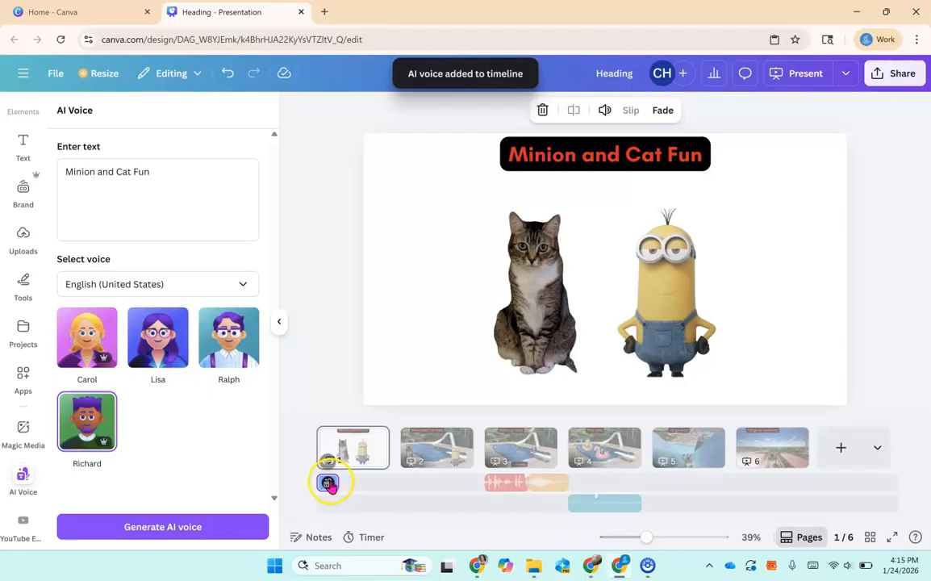
# On page 2, generate an AI voice reading "Minion and Cat swim" with the same voice.
pyautogui.click(440, 456)
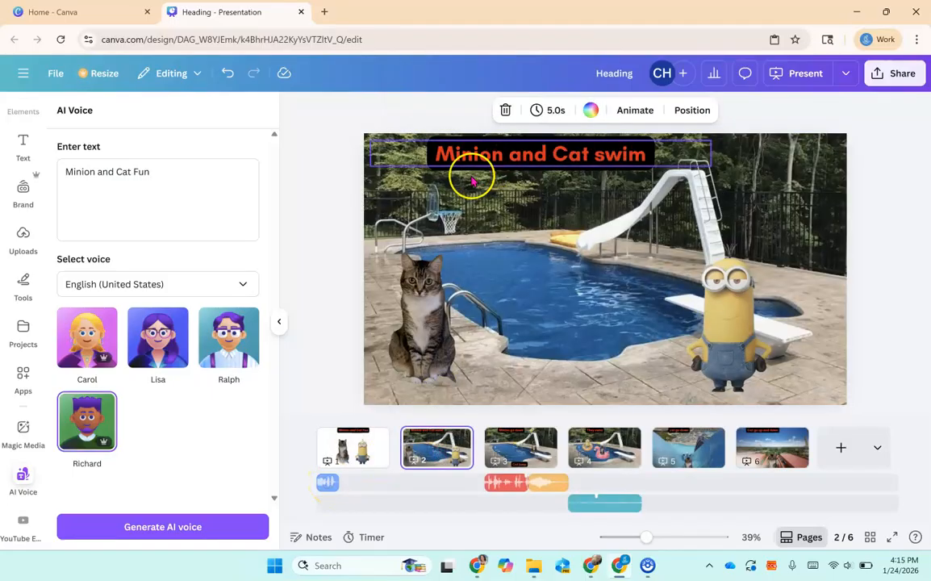
pyautogui.click(532, 164)
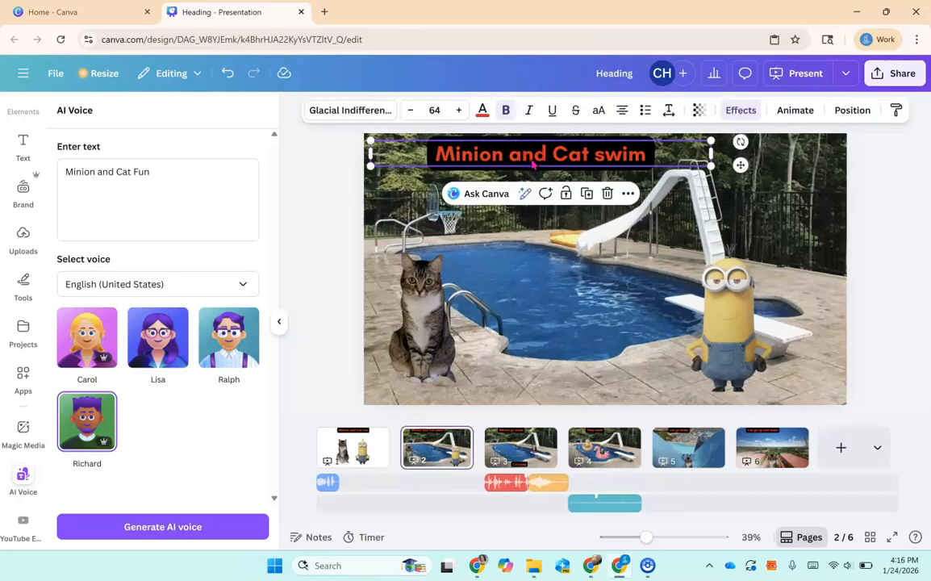
pyautogui.click(171, 172)
pyautogui.hotkey('ctrl', 'a')
pyautogui.press('BackSpace')
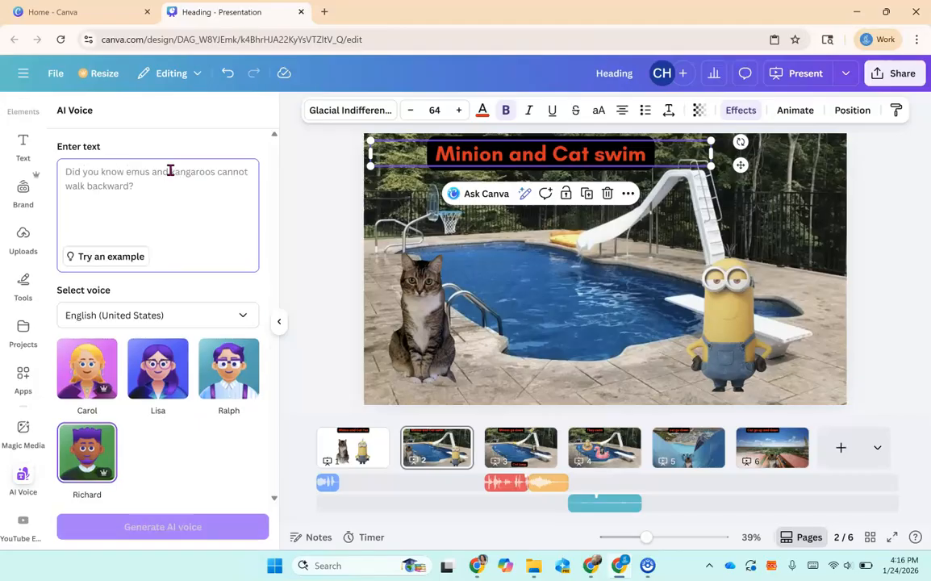
pyautogui.write('Minion and Cat swim')
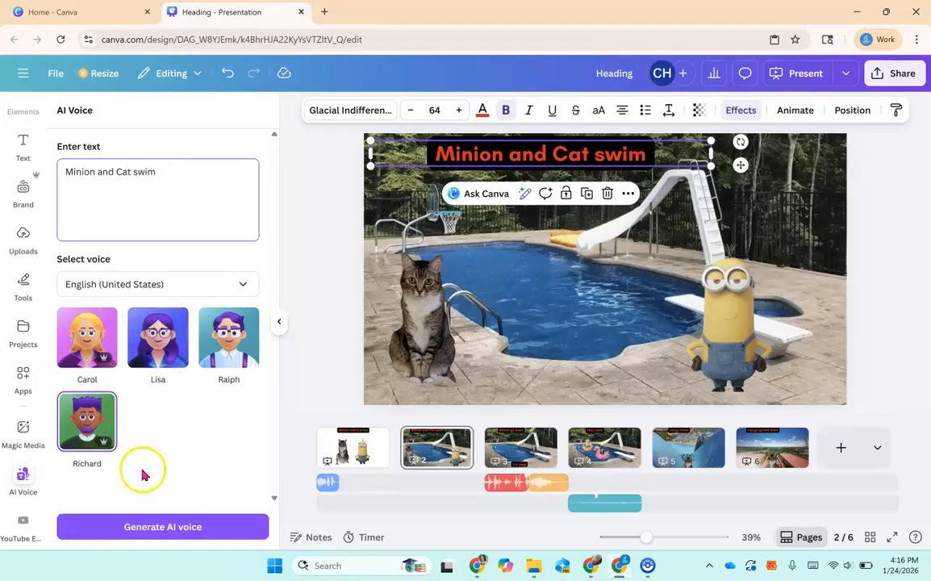
pyautogui.click(156, 528)
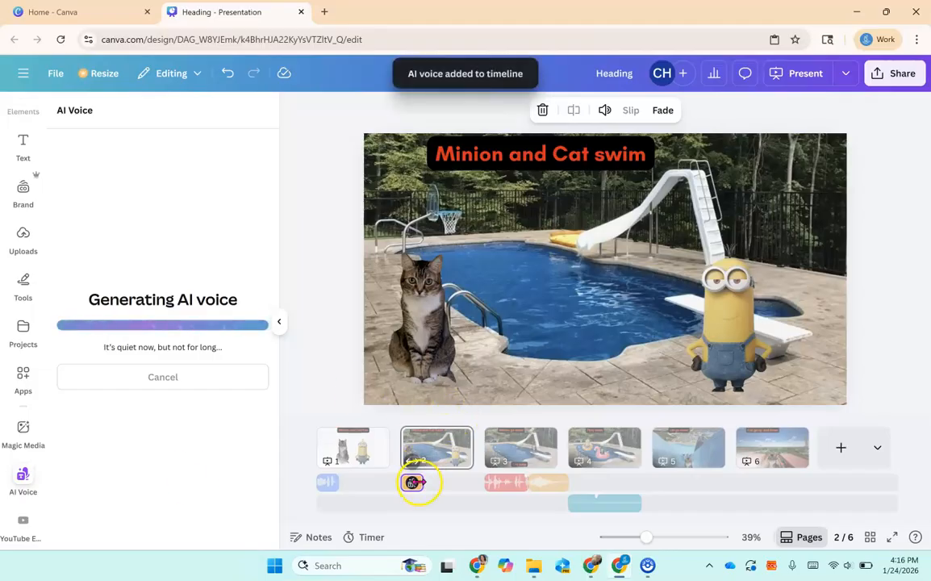
# On page 3, generate an AI voice reading the heading "Minion go down".
pyautogui.click(530, 450)
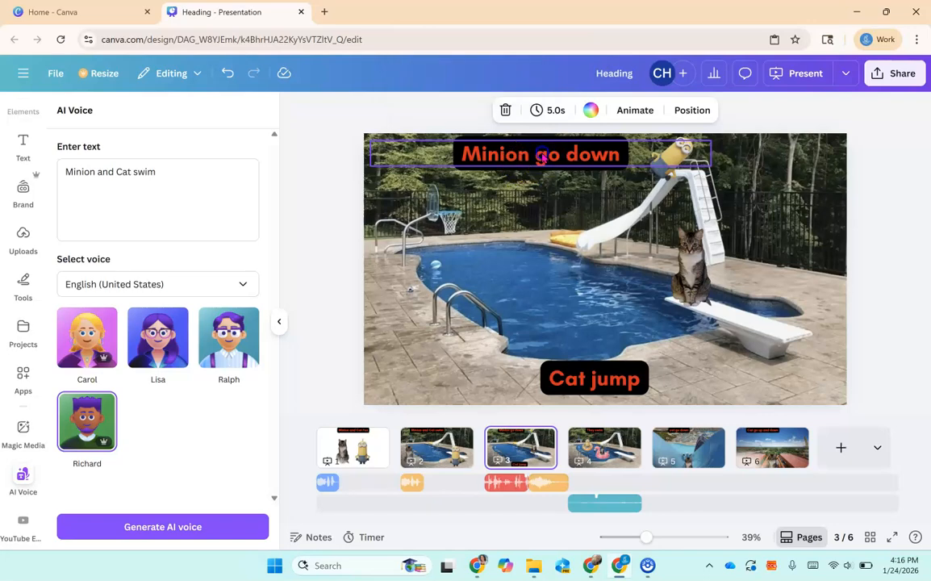
pyautogui.click(541, 157)
pyautogui.click(175, 175)
pyautogui.press('BackSpace')
pyautogui.press('BackSpace')
pyautogui.press('BackSpace')
pyautogui.press('BackSpace')
pyautogui.press('BackSpace')
pyautogui.press('BackSpace')
pyautogui.press('BackSpace')
pyautogui.press('BackSpace')
pyautogui.press('BackSpace')
pyautogui.press('BackSpace')
pyautogui.press('BackSpace')
pyautogui.press('BackSpace')
pyautogui.press('BackSpace')
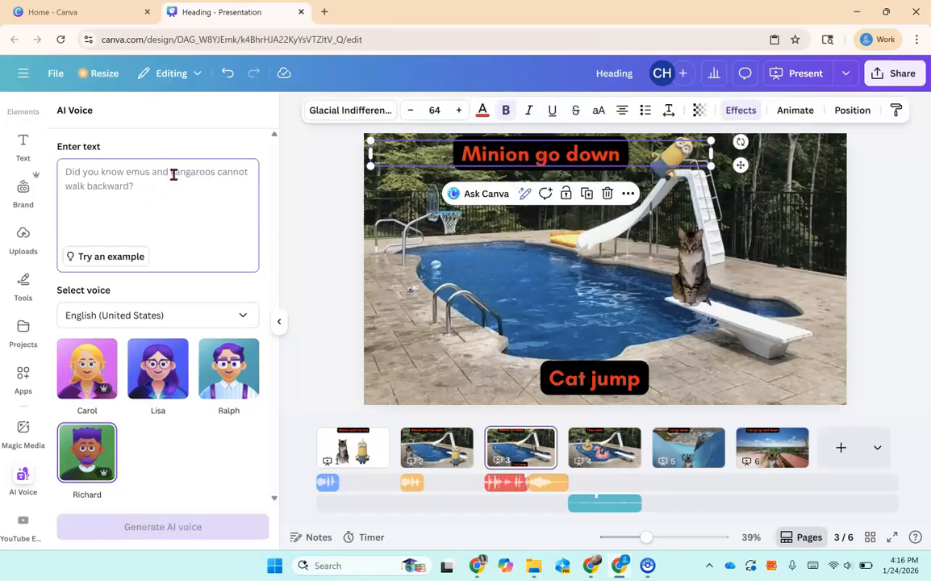
pyautogui.write('Minion go down')
pyautogui.click(141, 529)
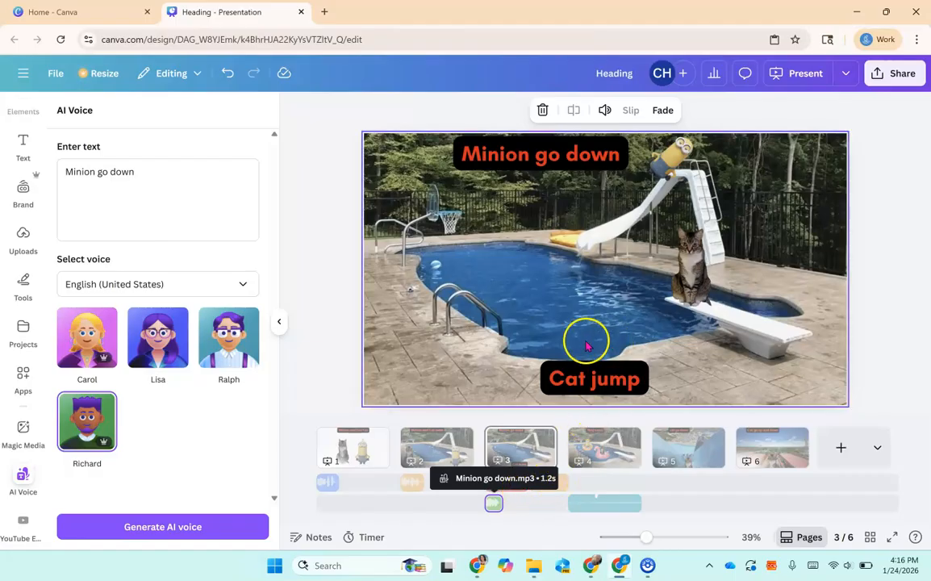
# Generate an AI voice reading the page 3 bottom caption "Cat jump".
pyautogui.click(584, 386)
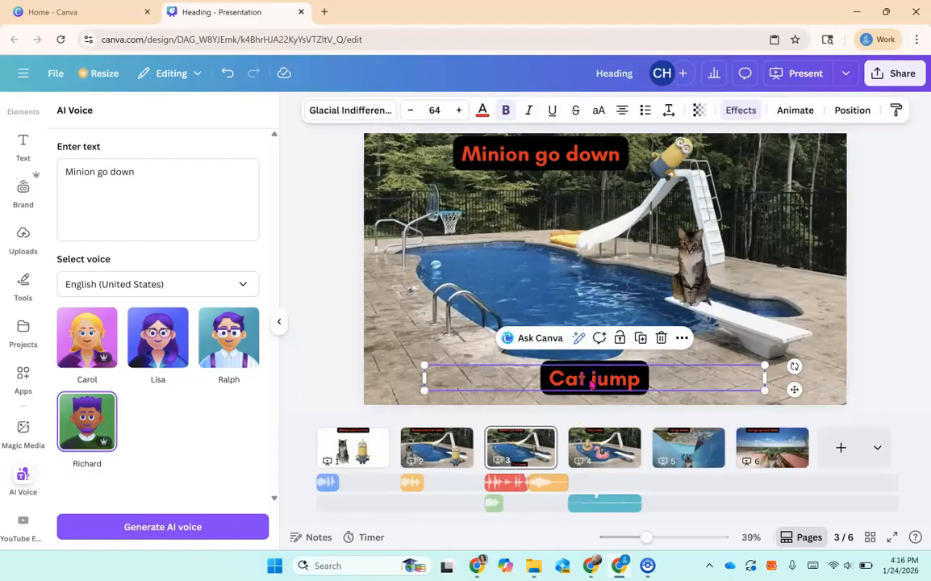
pyautogui.click(591, 385)
pyautogui.click(160, 171)
pyautogui.press('BackSpace')
pyautogui.press('BackSpace')
pyautogui.press('BackSpace')
pyautogui.press('BackSpace')
pyautogui.press('BackSpace')
pyautogui.press('BackSpace')
pyautogui.press('BackSpace')
pyautogui.press('BackSpace')
pyautogui.press('BackSpace')
pyautogui.press('BackSpace')
pyautogui.press('BackSpace')
pyautogui.press('BackSpace')
pyautogui.press('BackSpace')
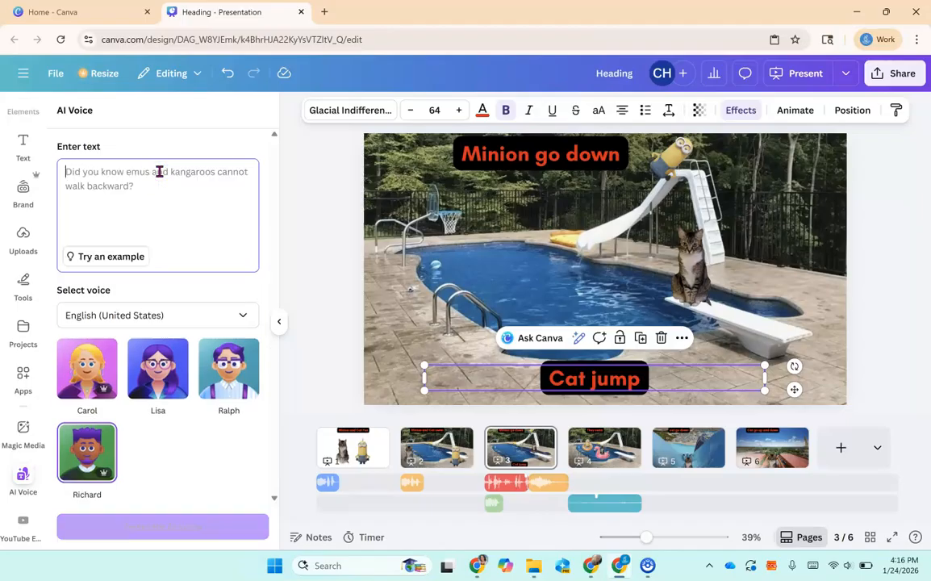
pyautogui.write('Cat jump')
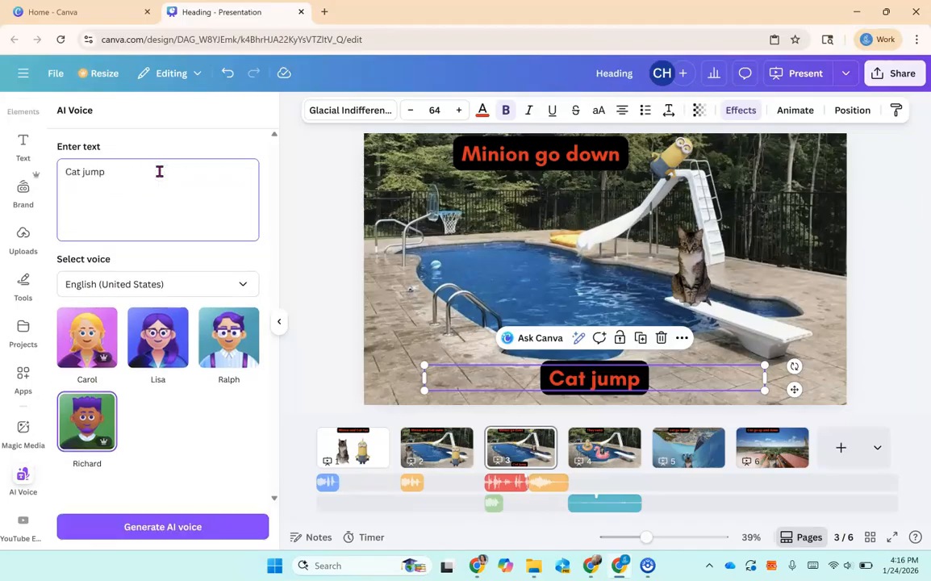
pyautogui.click(149, 527)
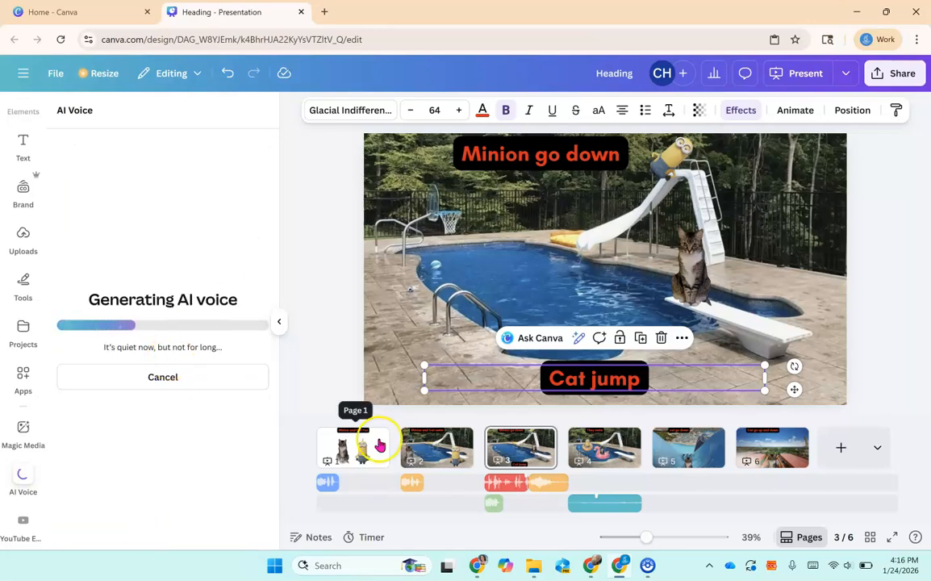
pyautogui.click(629, 503)
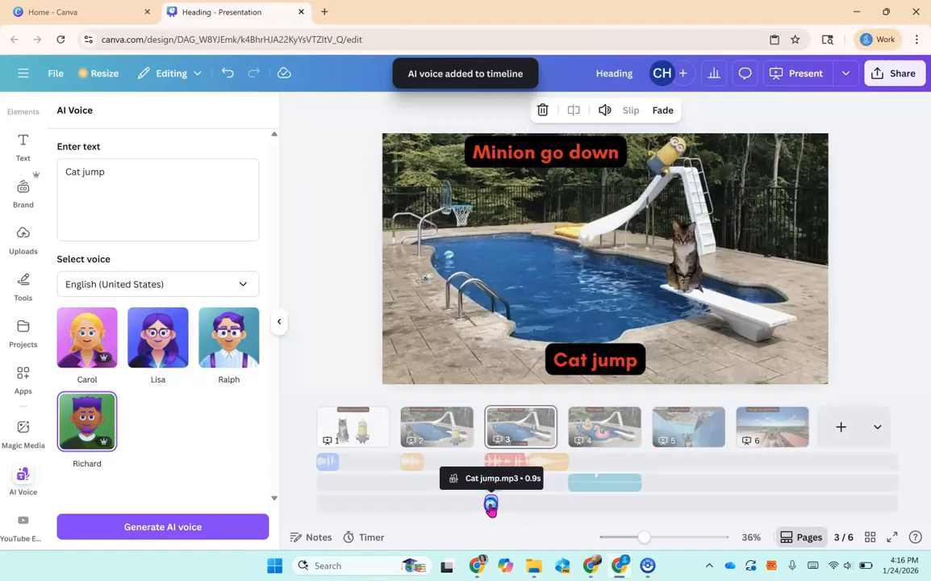
pyautogui.click(854, 324)
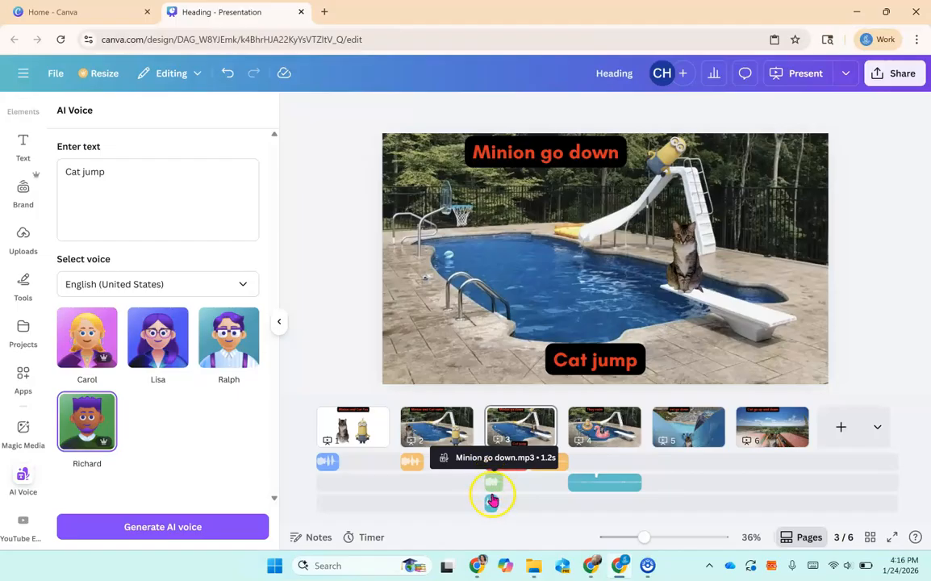